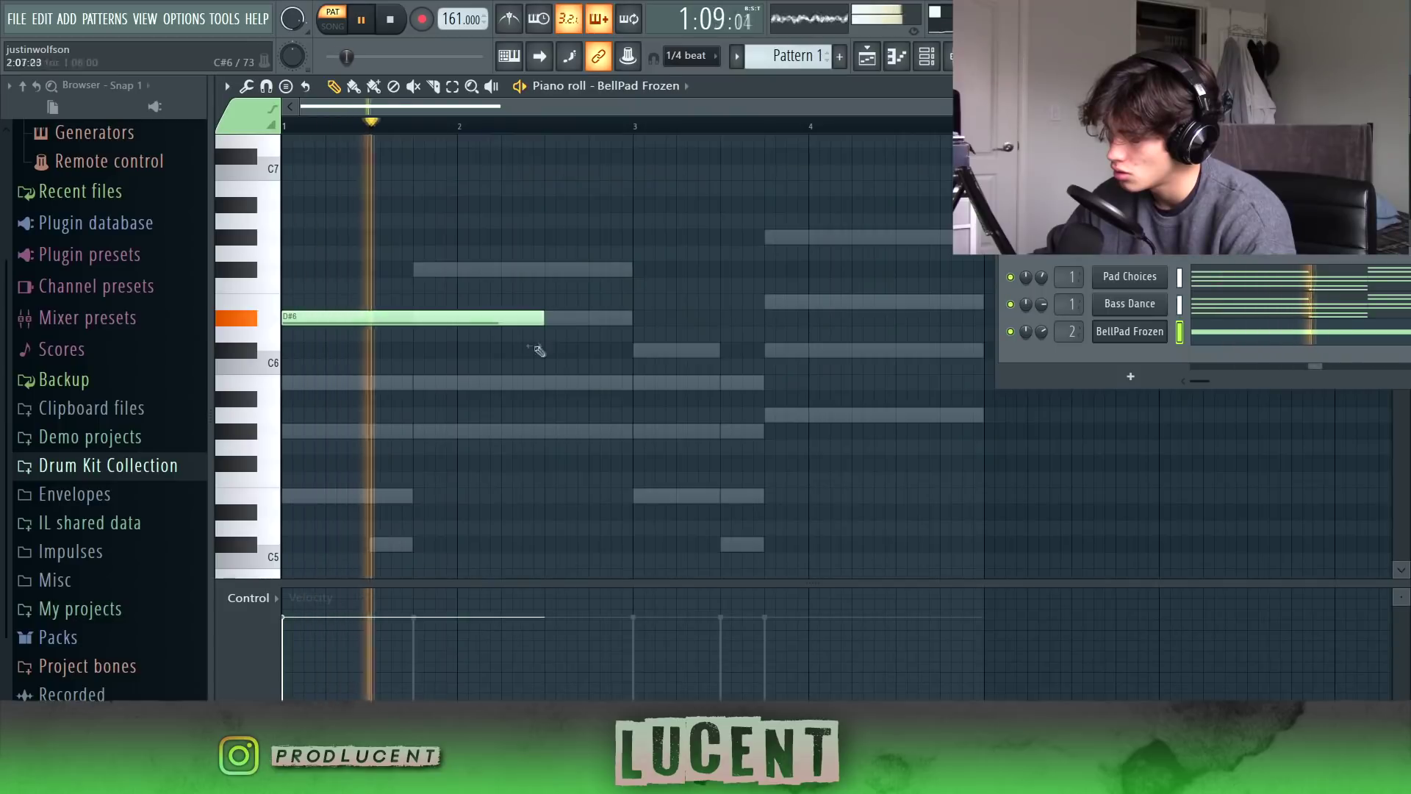
Step: Draw a B5 note from mid bar 2, a G#5 from bar 3 and a closing note in mid bar 4 of BellPad Frozen
left_click(544, 383)
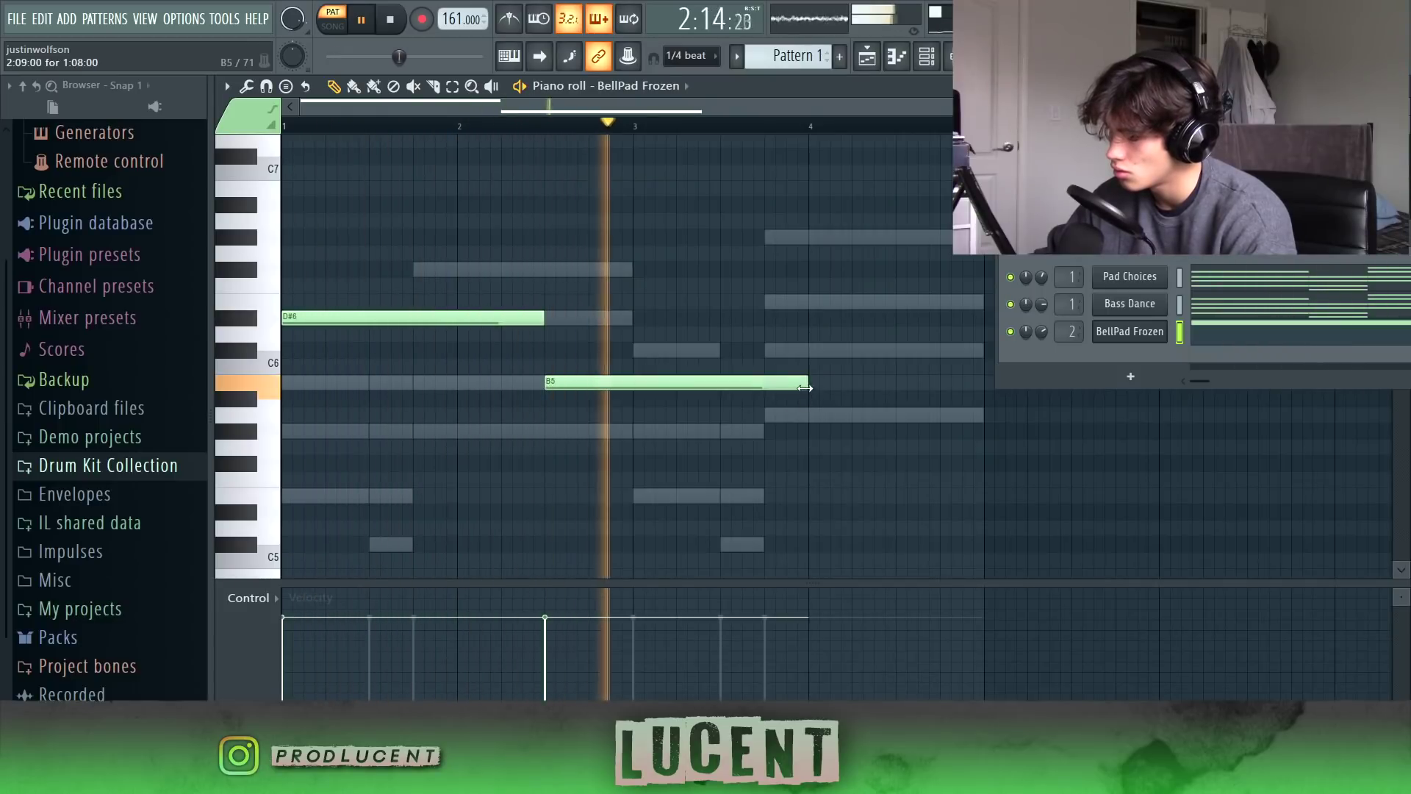
left_click(638, 431)
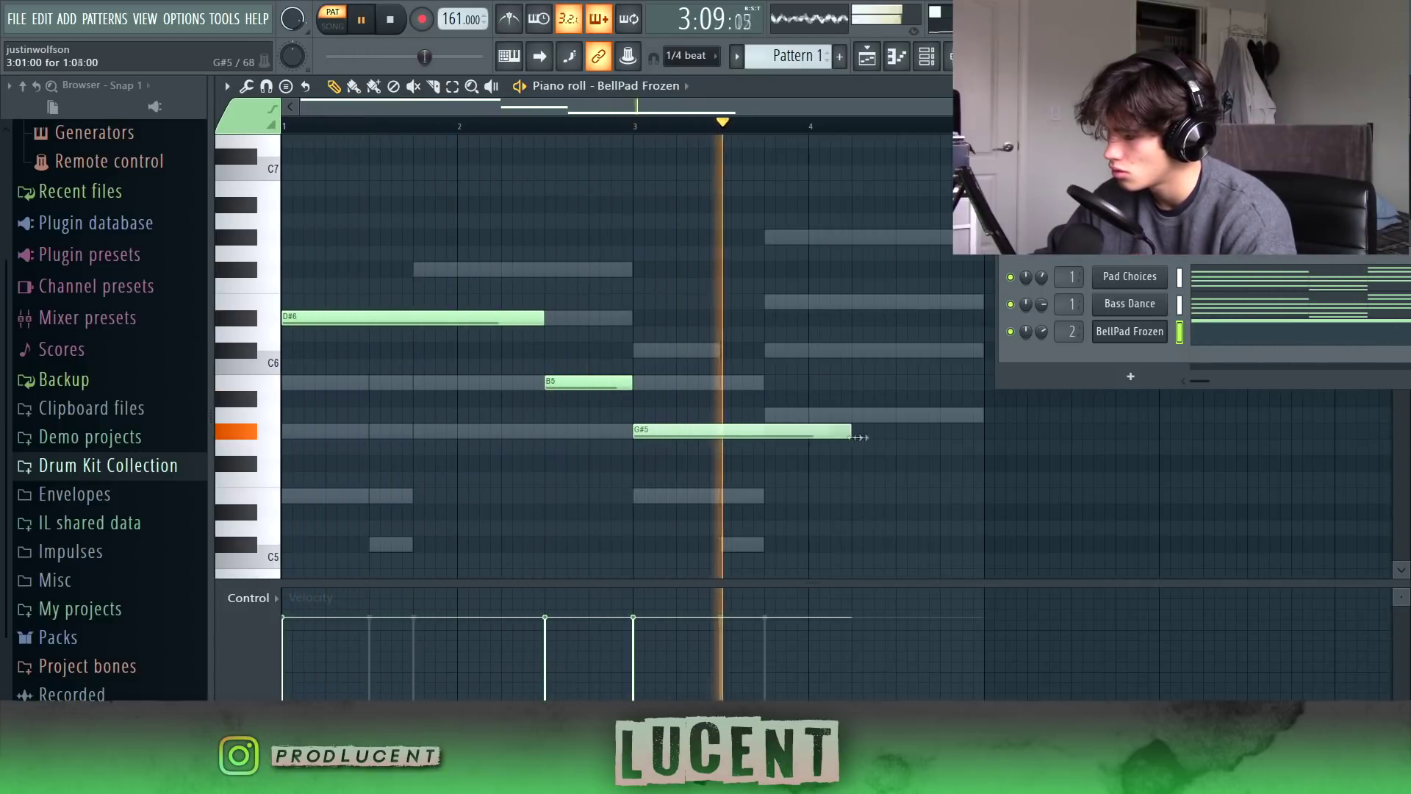
left_click(901, 416)
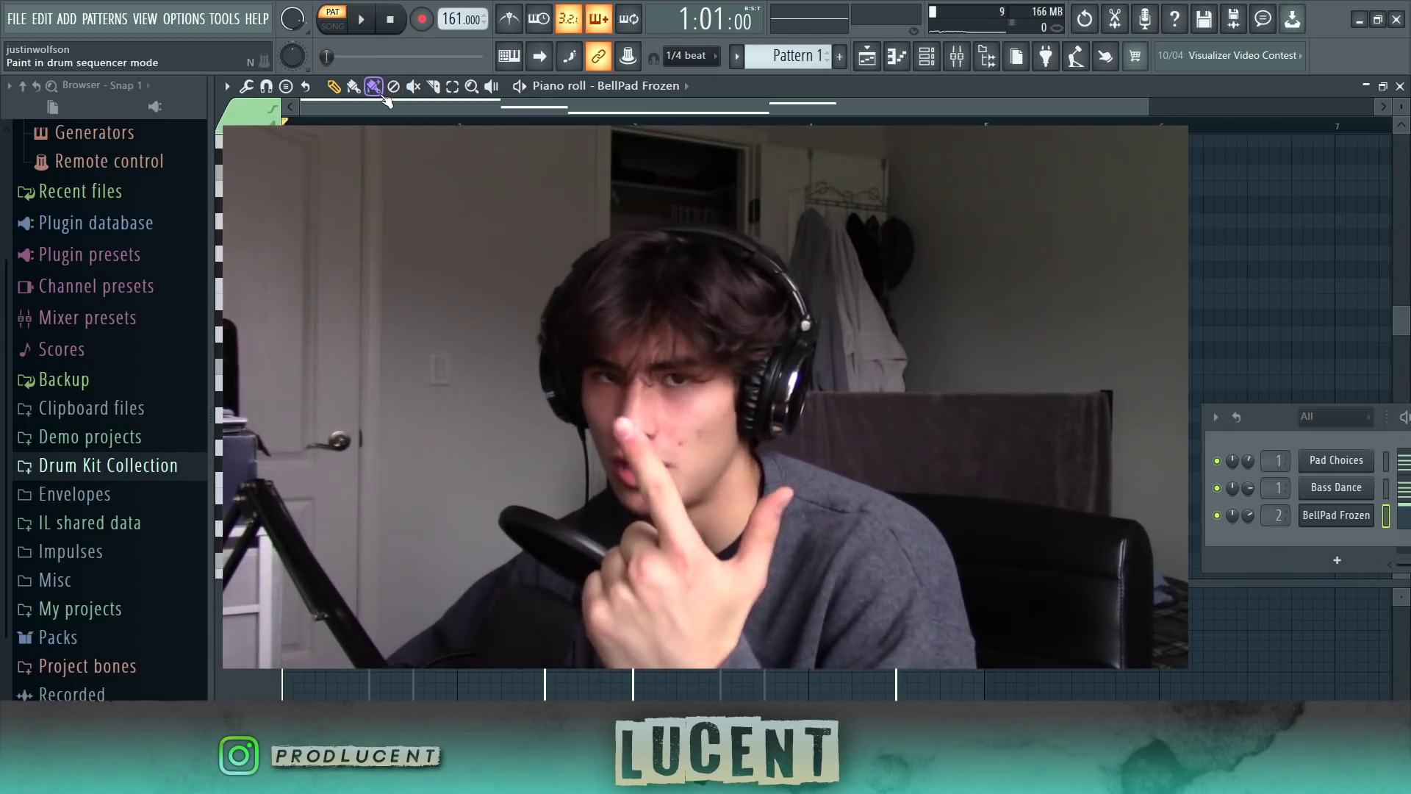
Step: Play the BellPad Frozen melody and add a B5 note from beat 4 of bar 3, lengthened to the middle of bar 4
key("space")
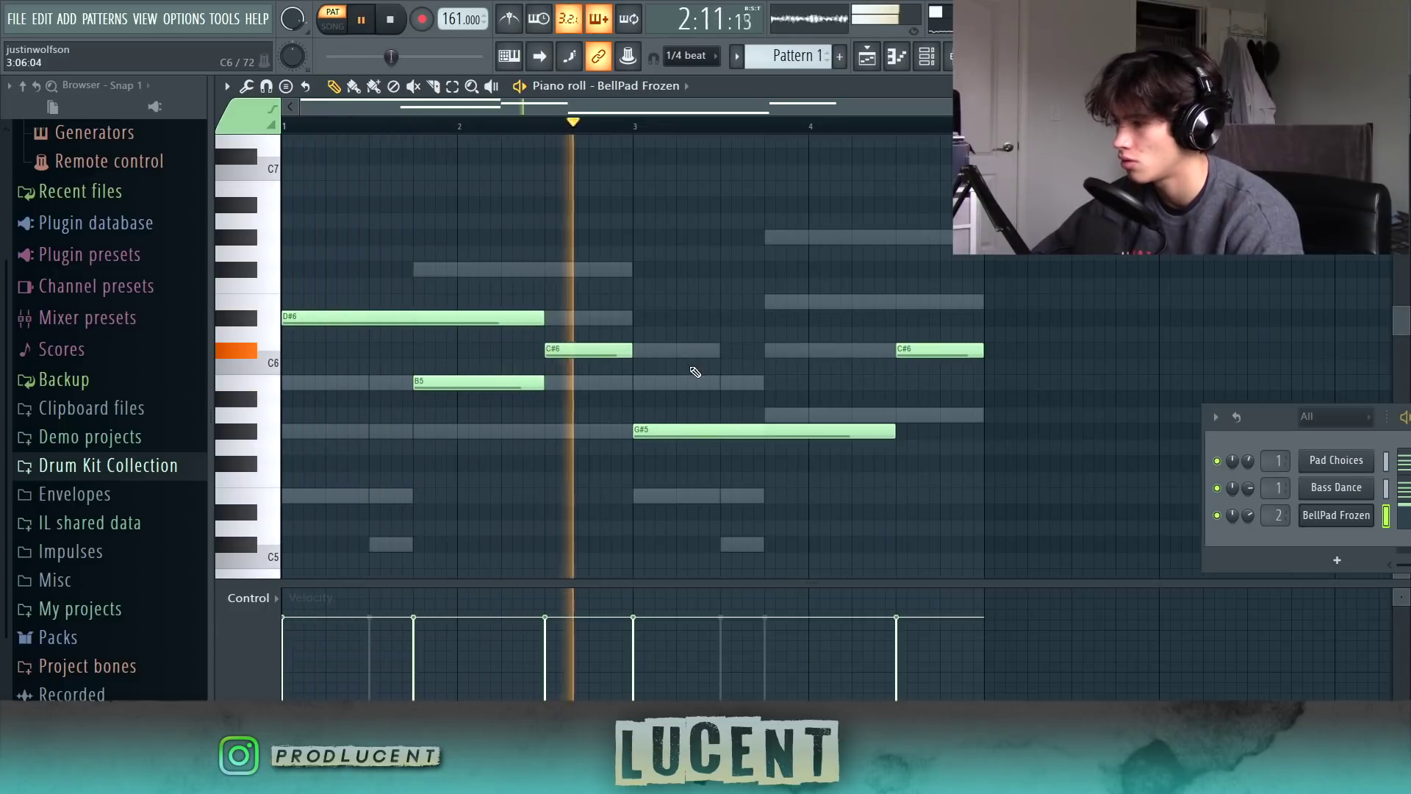
scroll(705, 400, "down", 3)
left_click(767, 288)
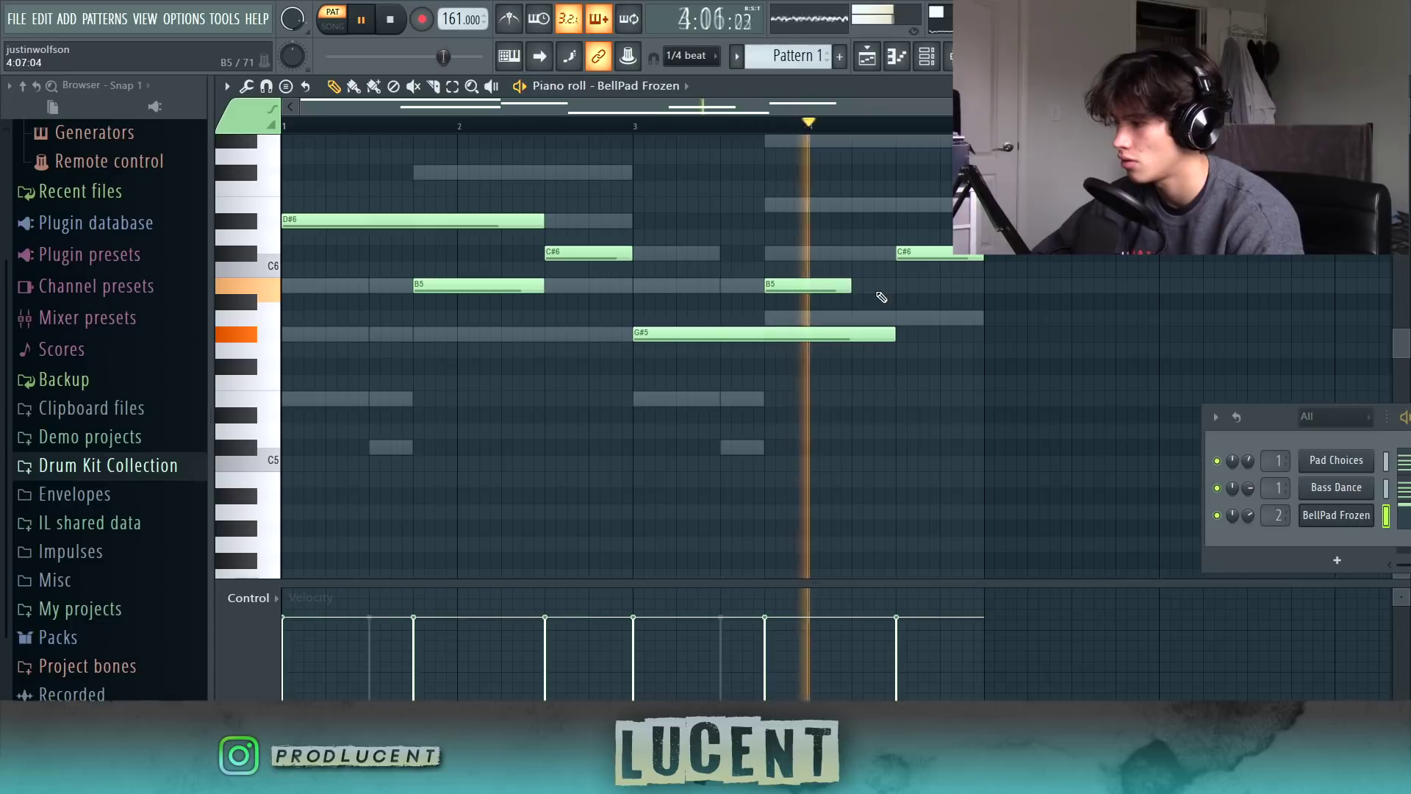
left_click_drag(851, 289, 891, 300)
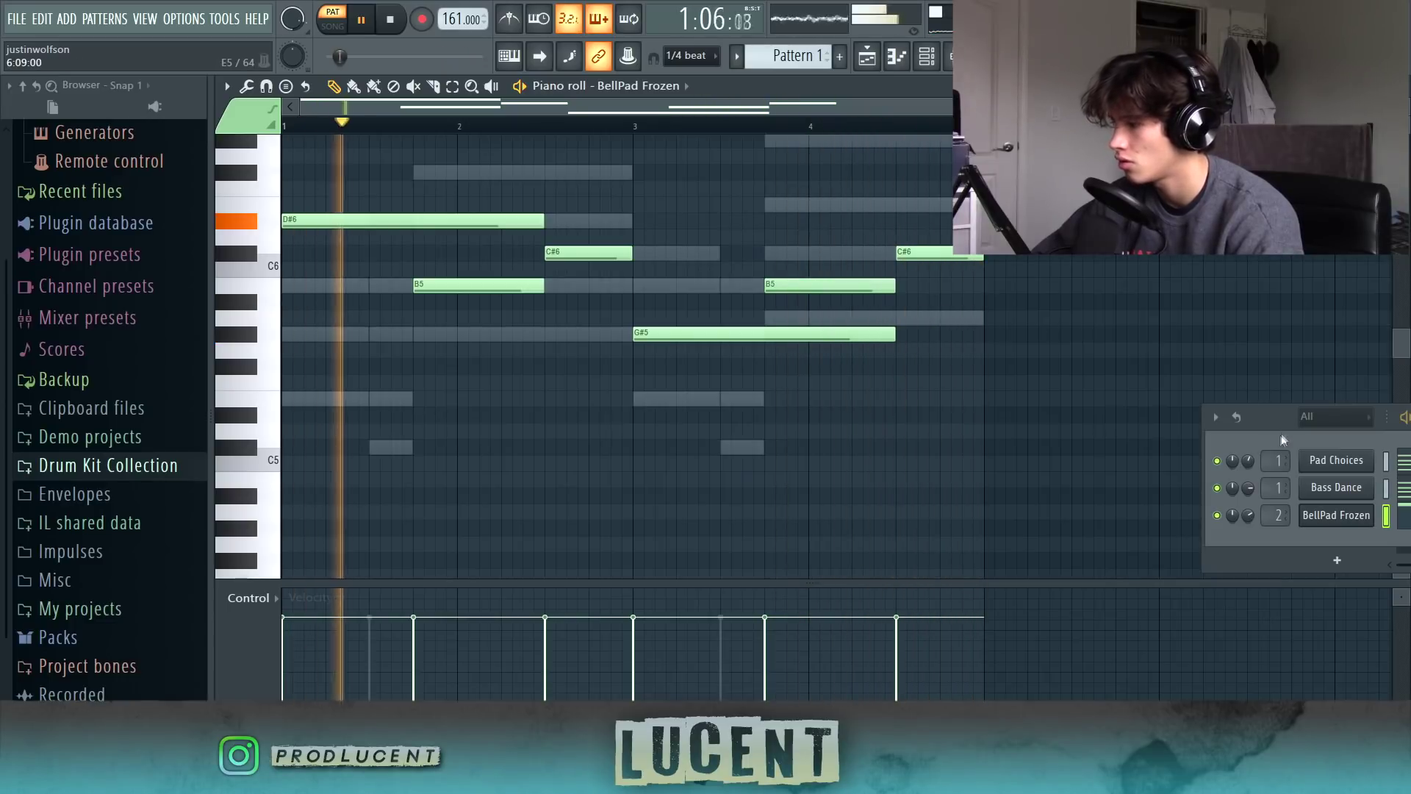
Step: Load Fruity Chorus into effect slot 2 of mixer insert 1
left_click_drag(1277, 420, 1159, 229)
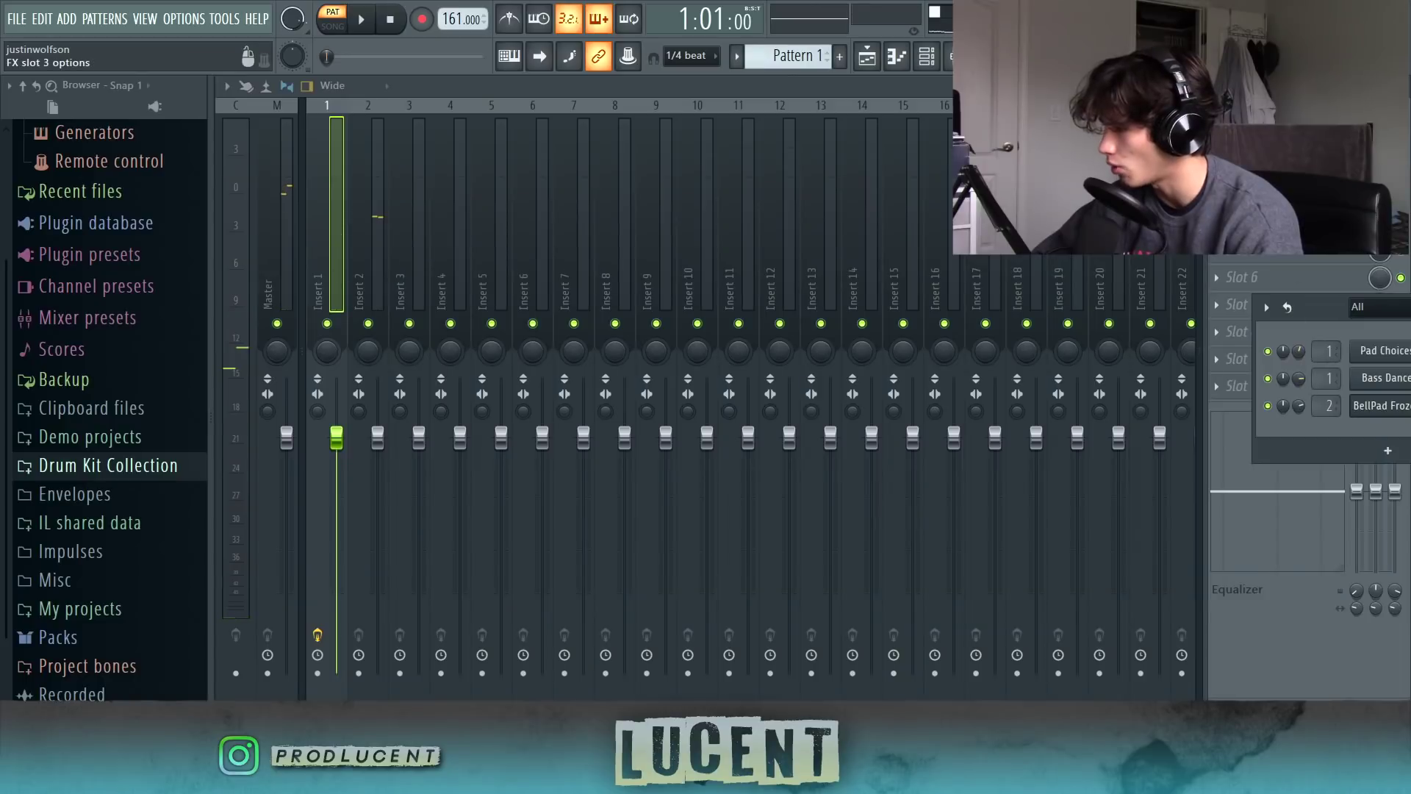
left_click(1217, 168)
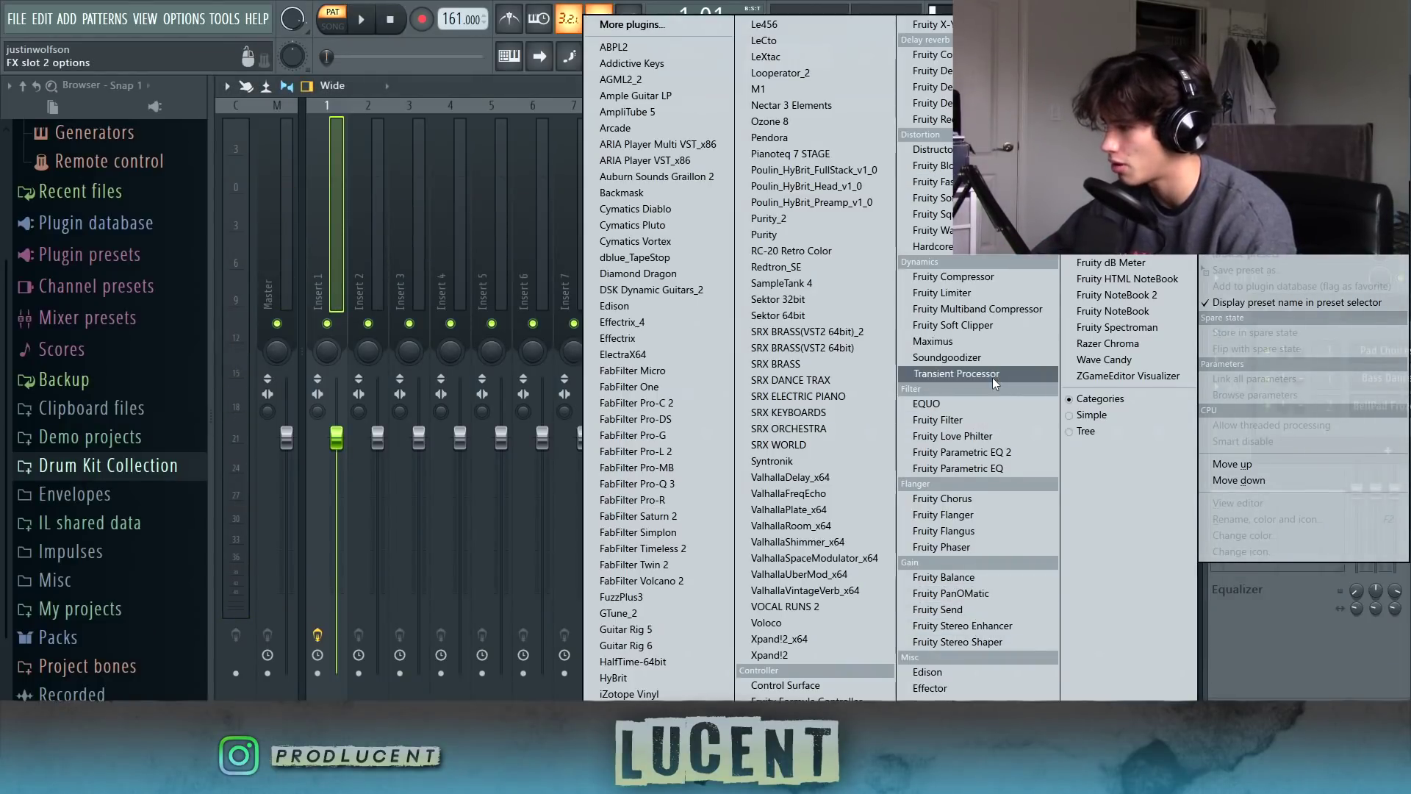
left_click(942, 498)
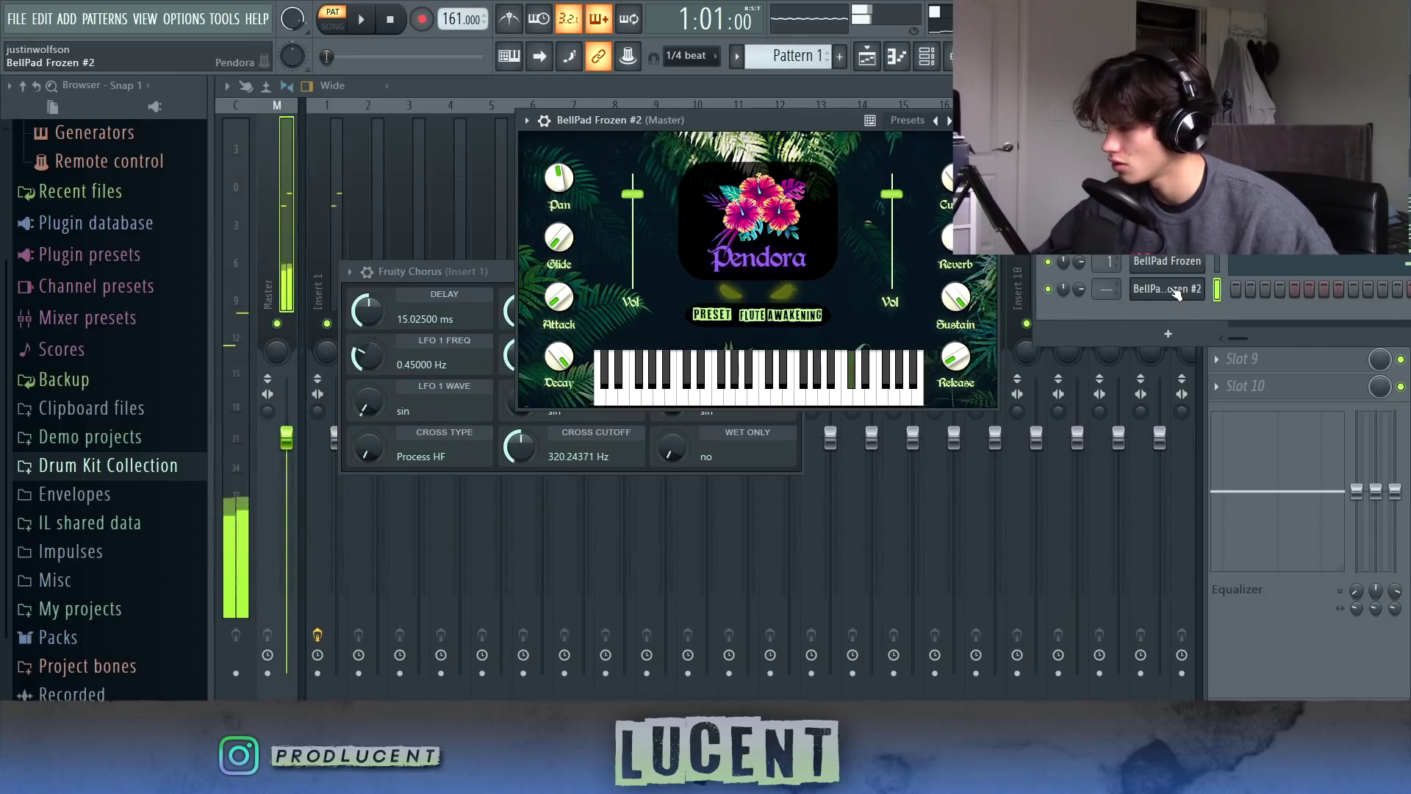
Step: Open the piano roll of BellPad Frozen #2, start playback, and draw a lengthened second note after the opening D#6
right_click(1175, 294)
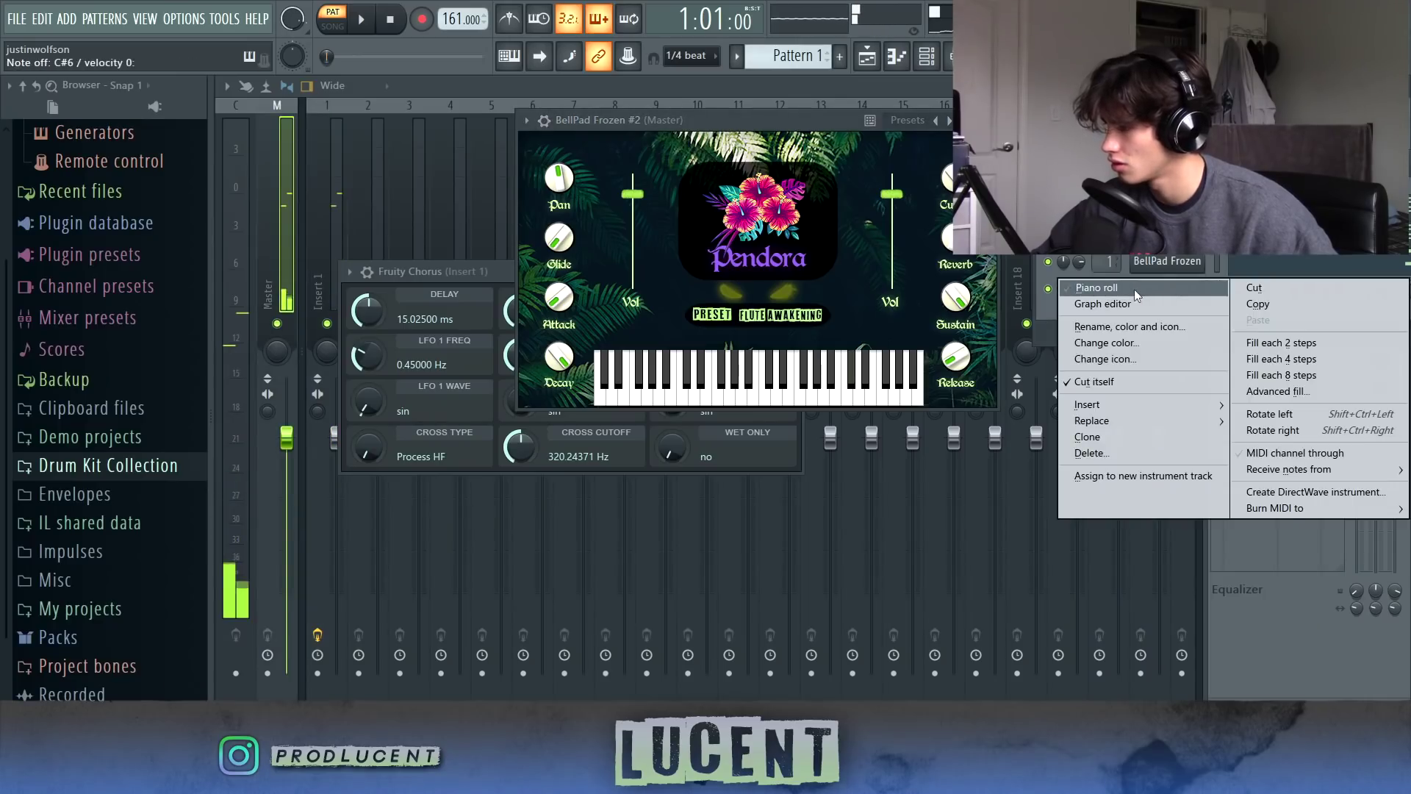
left_click(1146, 277)
left_click(368, 24)
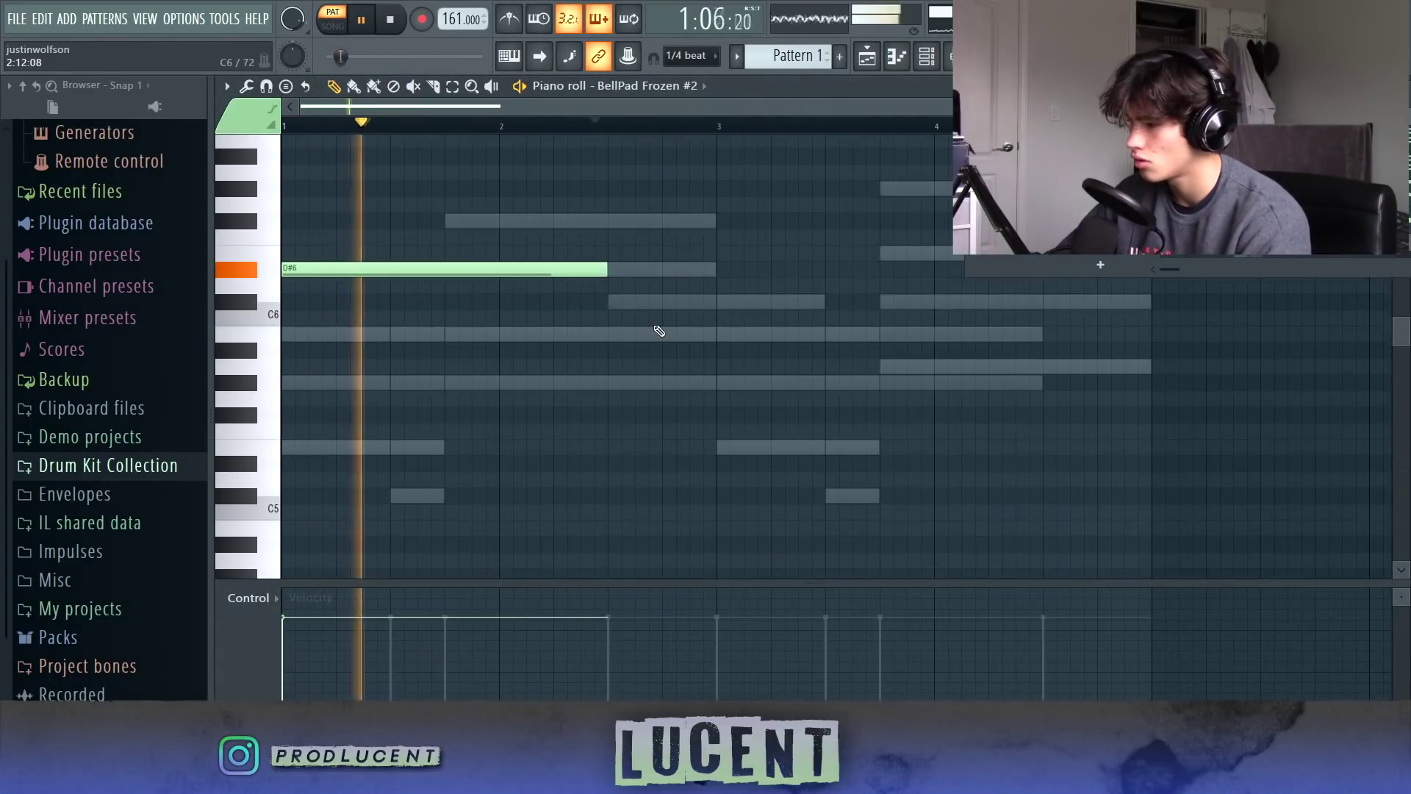
left_click(727, 318)
left_click_drag(980, 318, 1050, 332)
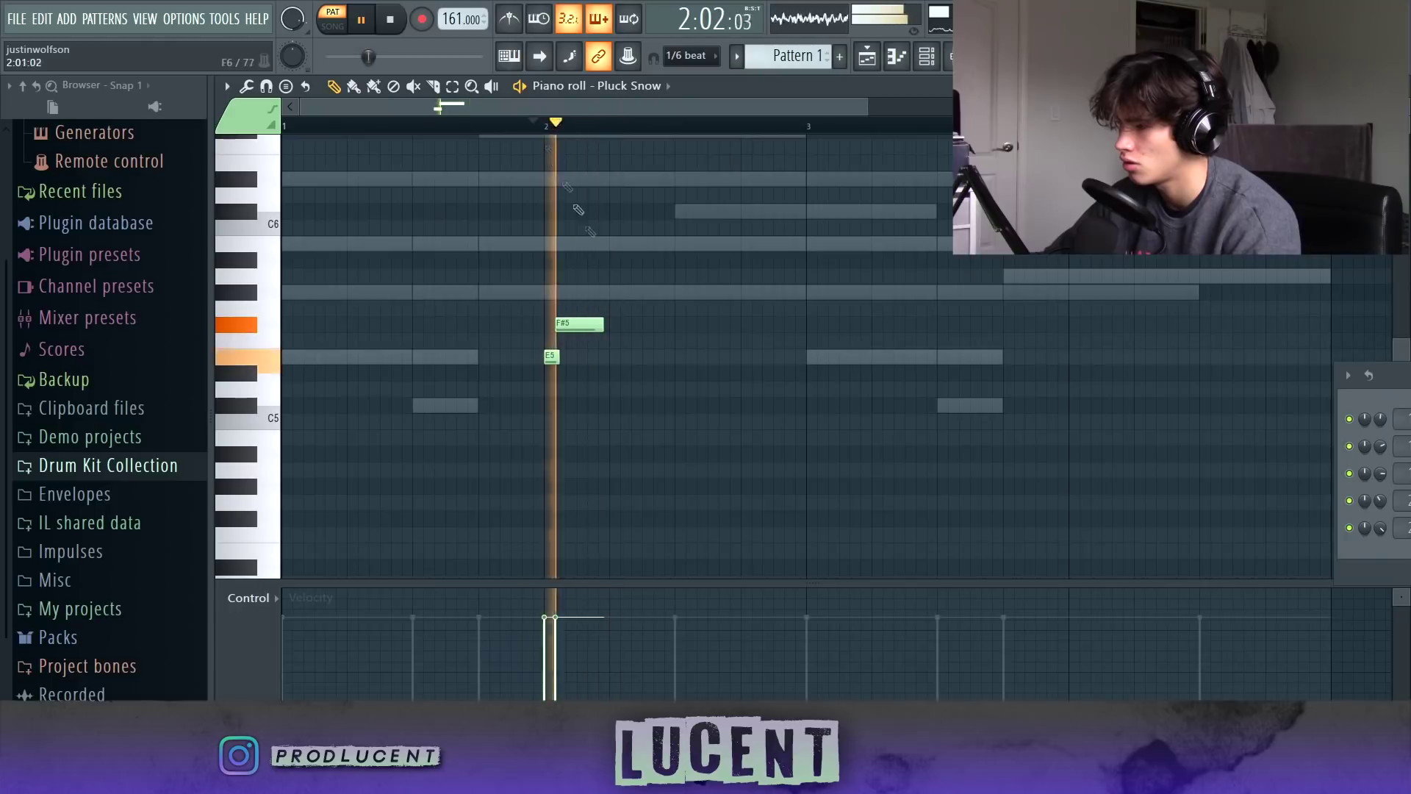
Step: Add an E5 and a D#5 note after the F#5 in bar 2 of the Pluck Snow melody
left_click(614, 356)
left_click_drag(640, 358, 650, 359)
left_click(657, 374)
right_click(657, 377)
left_click(648, 376)
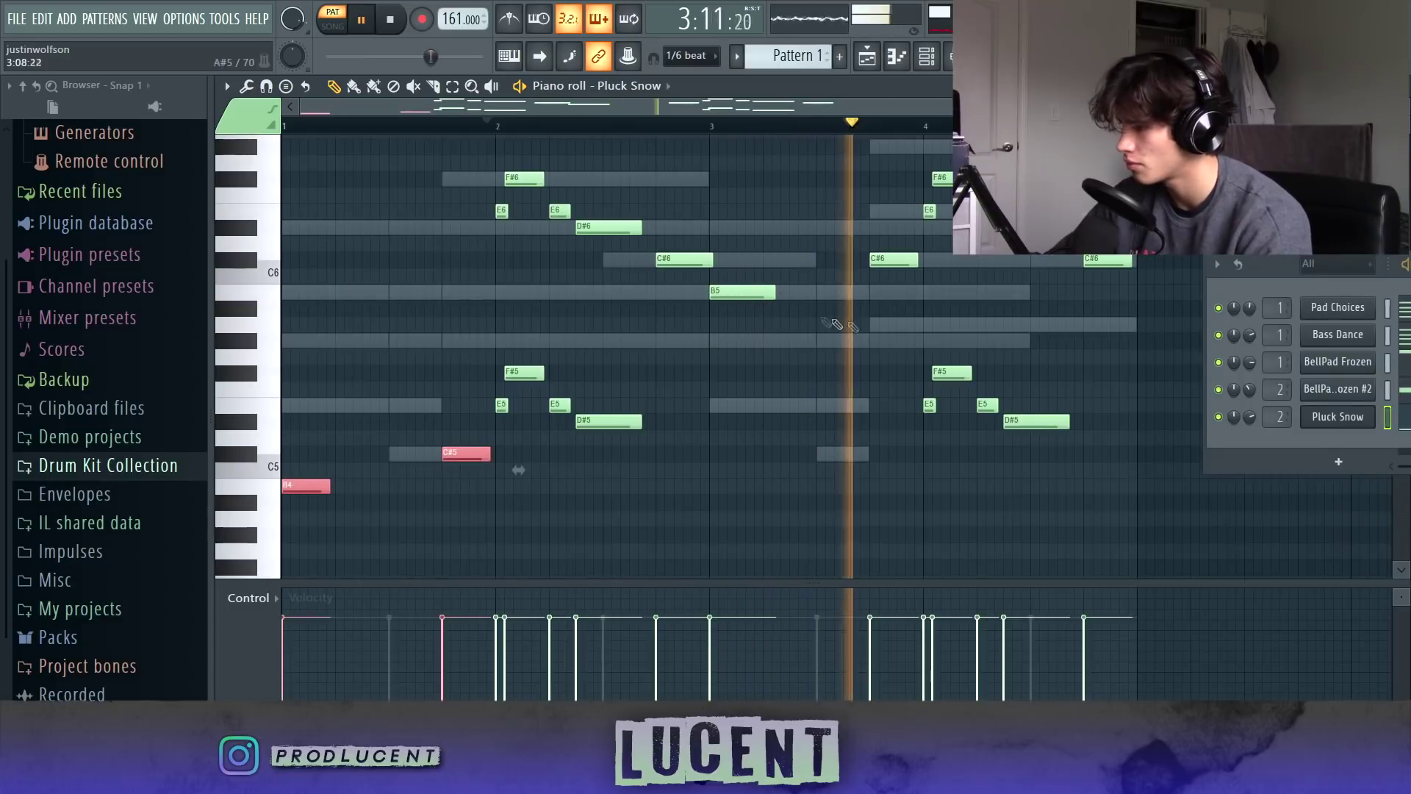
Step: Lower Pluck Snow's C#6, B5 and C#6 notes in bars 2 to 4 and its closing C#6 note by one octave
left_click_drag(914, 316, 696, 224)
key("ctrl+Down")
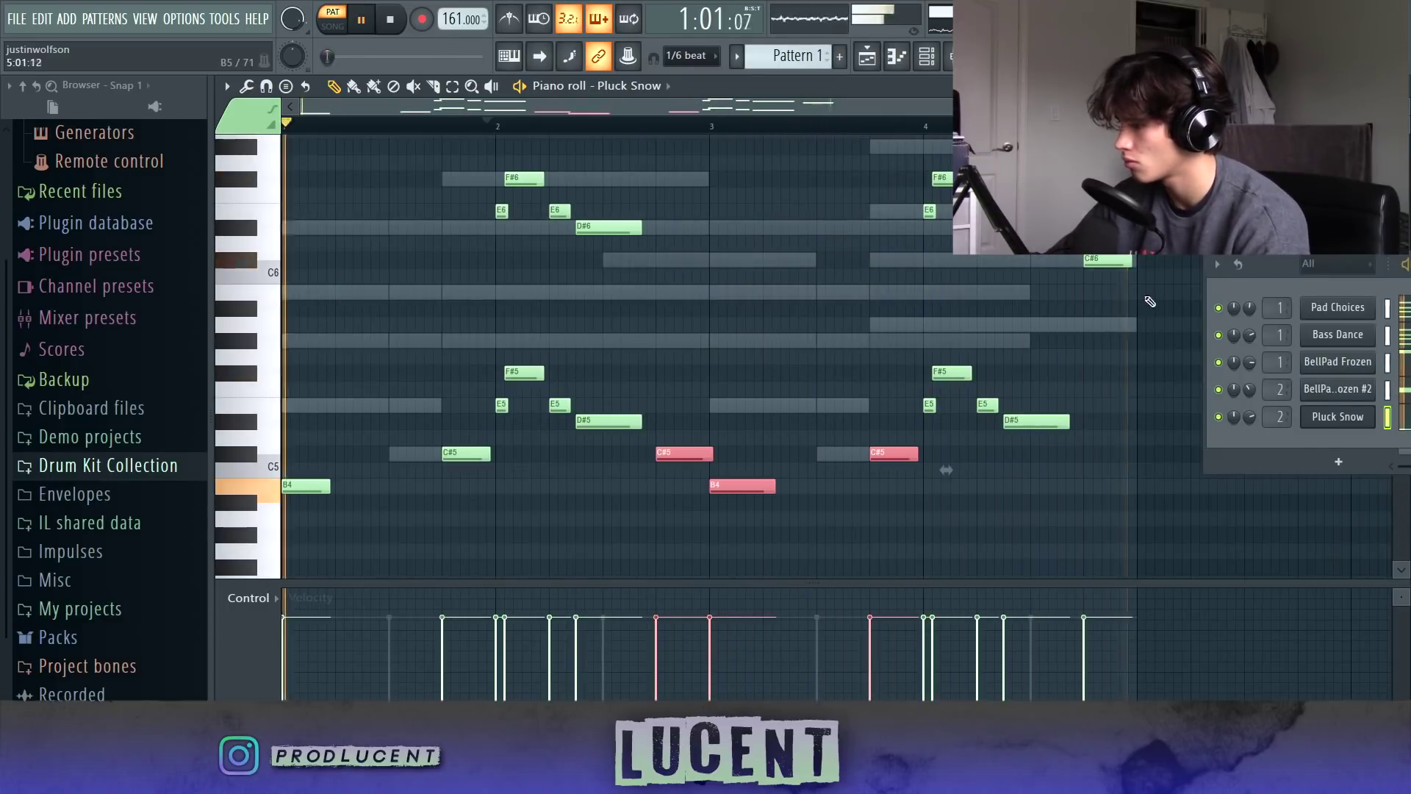
left_click(1107, 259, "ctrl")
key("ctrl+Down")
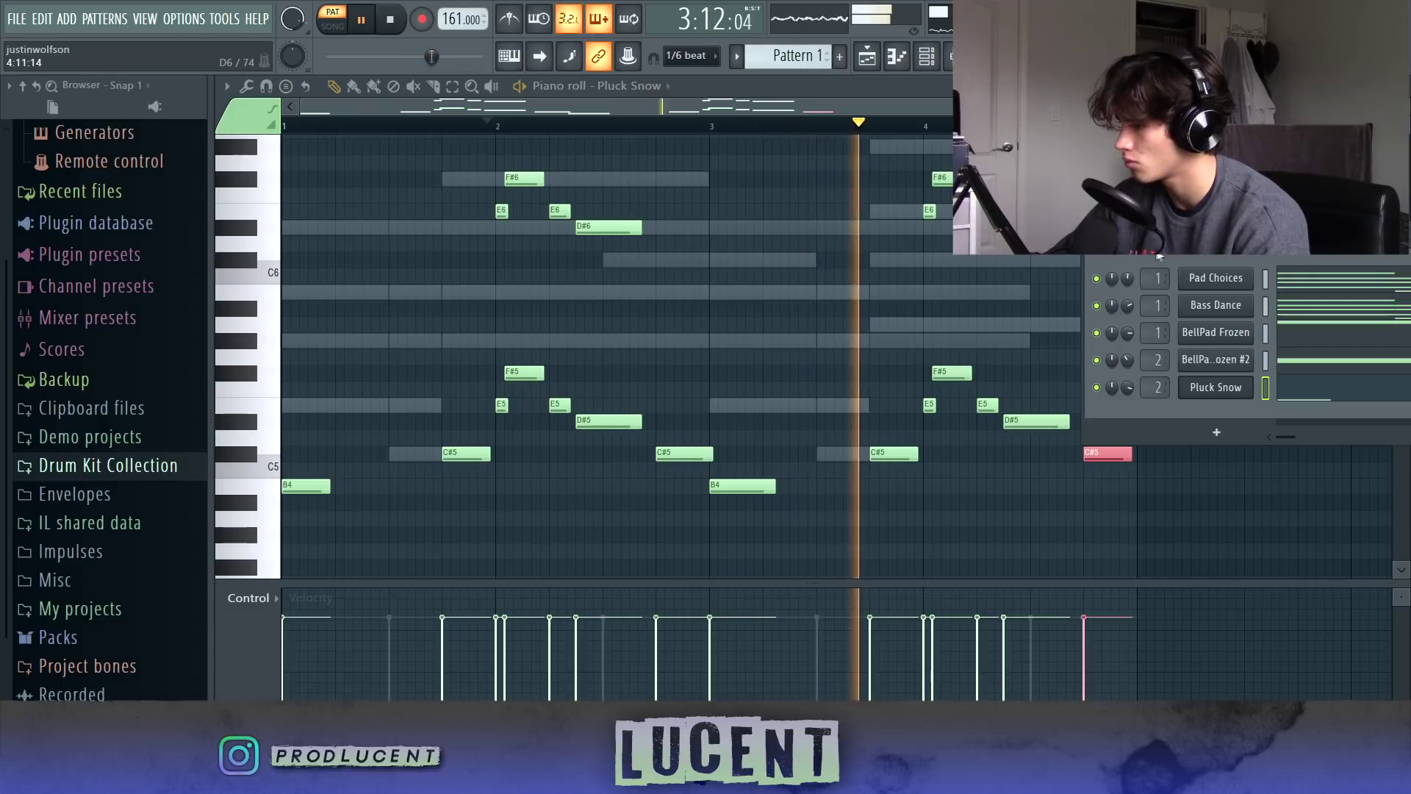
left_click_drag(1159, 255, 1384, 294)
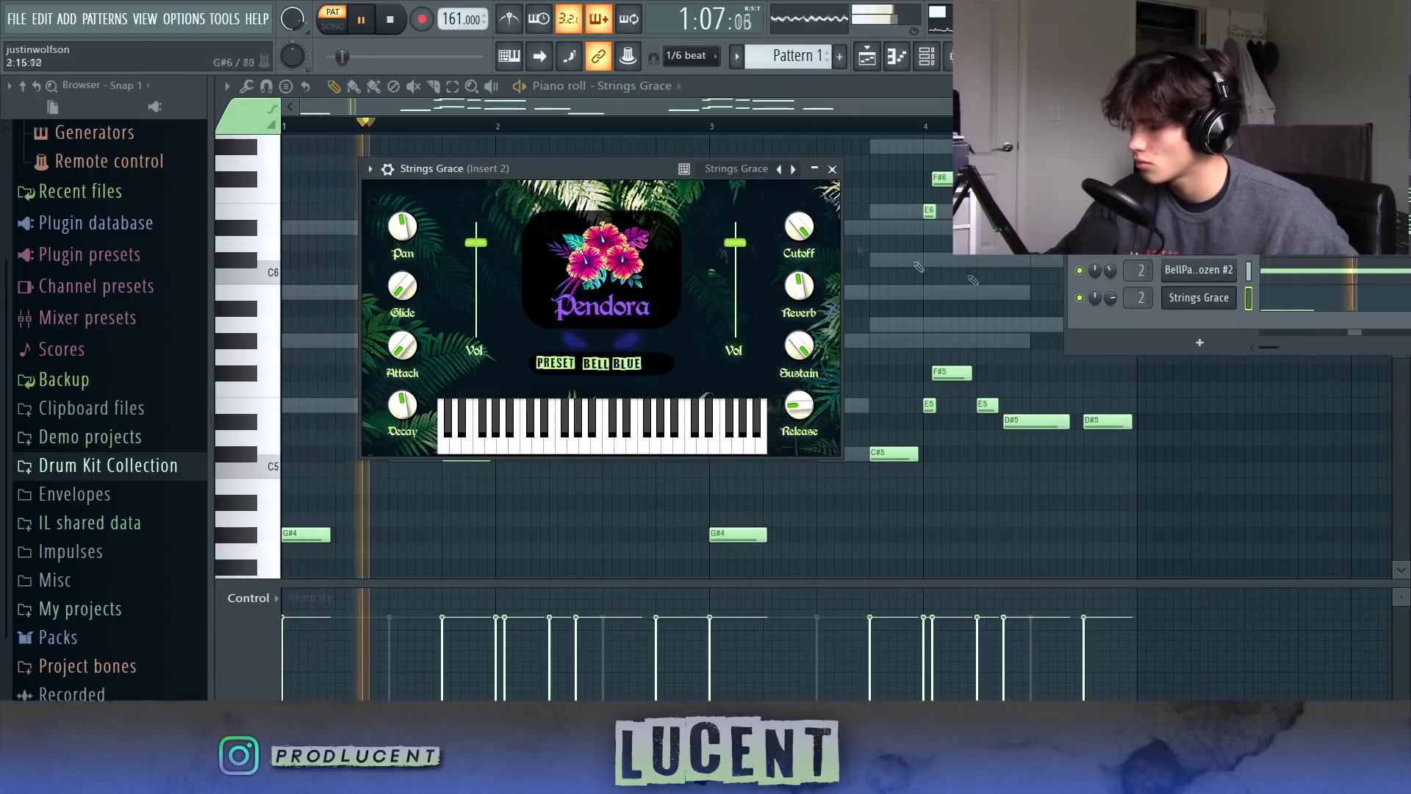
Step: Switch the Strings Grace channel's Pendora preset to BellPad Box and lower its channel volume
left_click(606, 366)
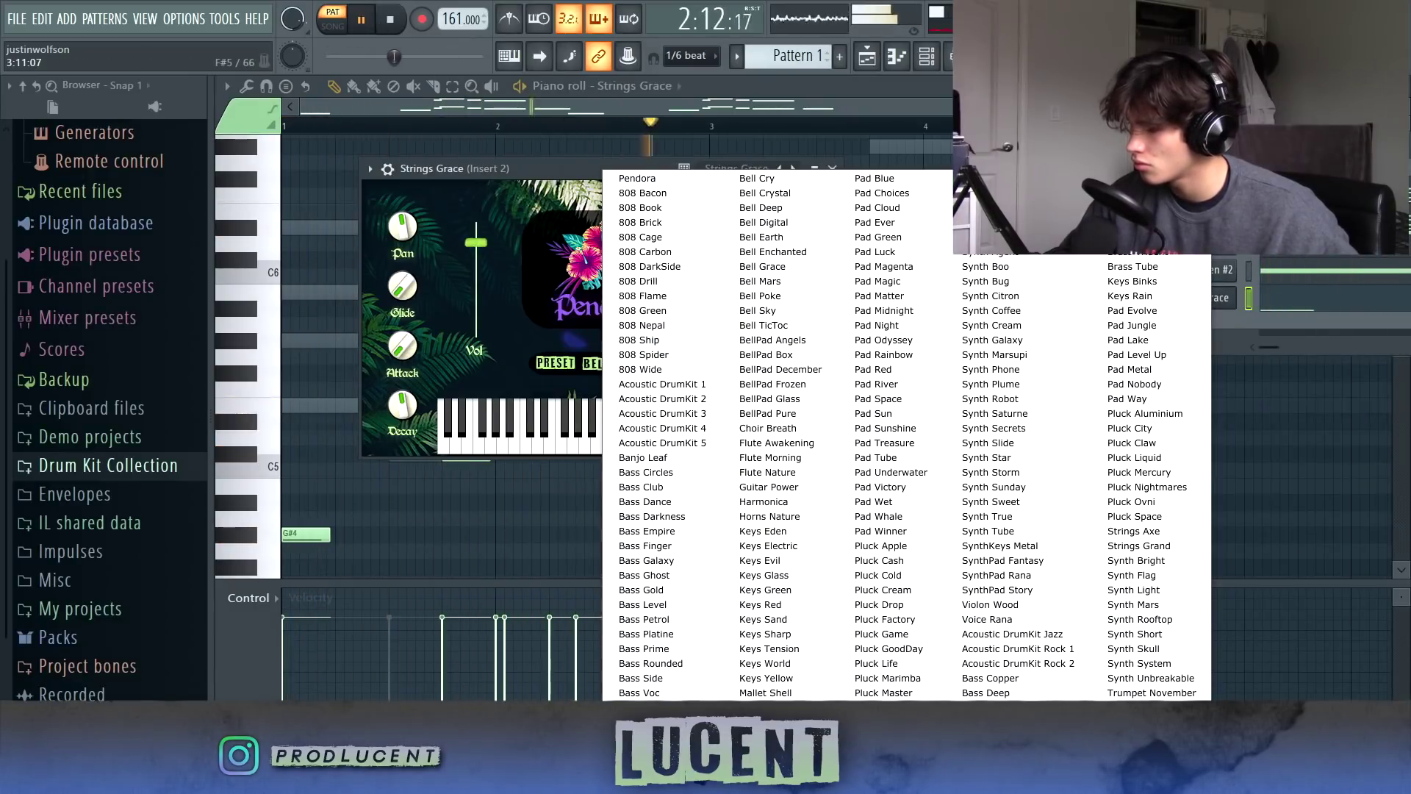
left_click(769, 355)
left_click(605, 363)
left_click(769, 355)
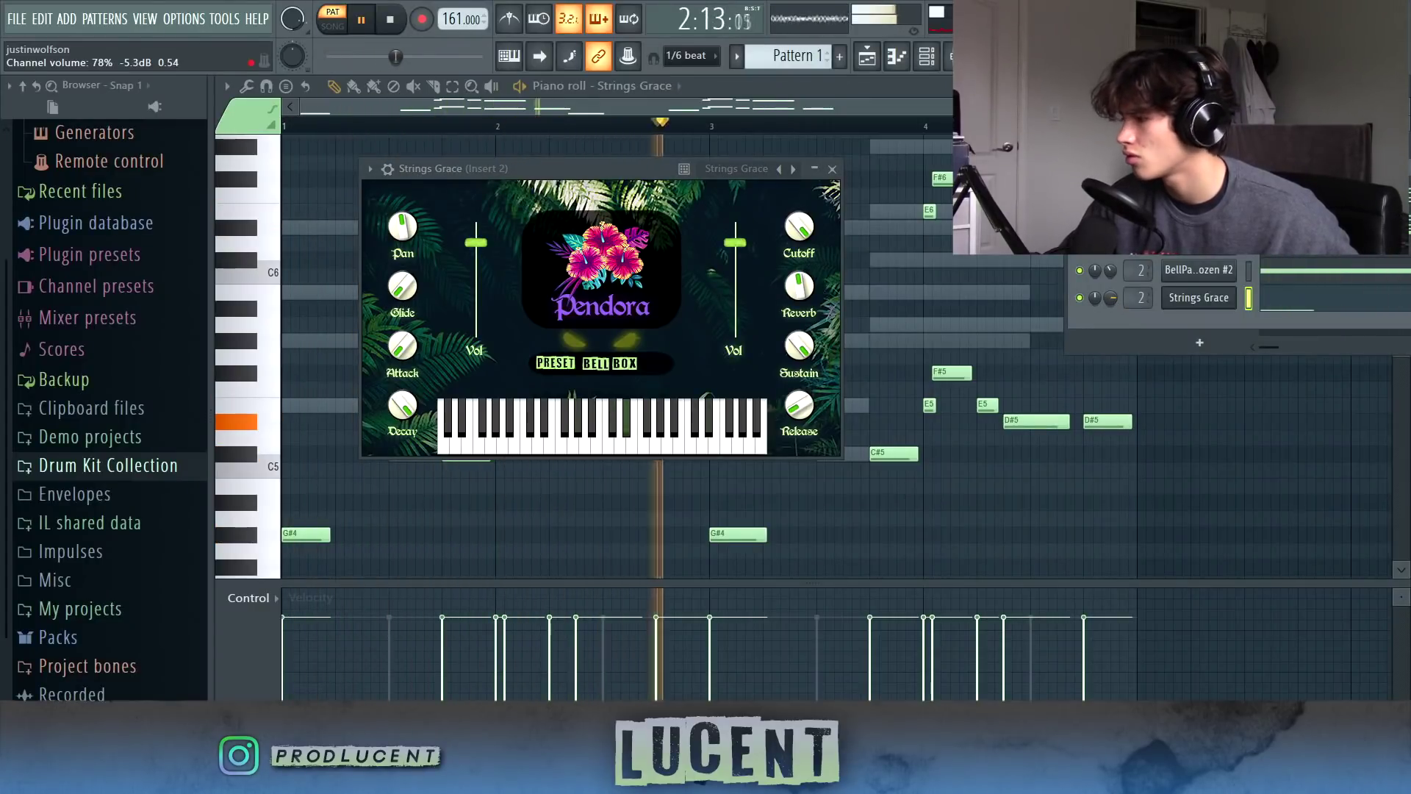
scroll(1114, 307, "down", 2)
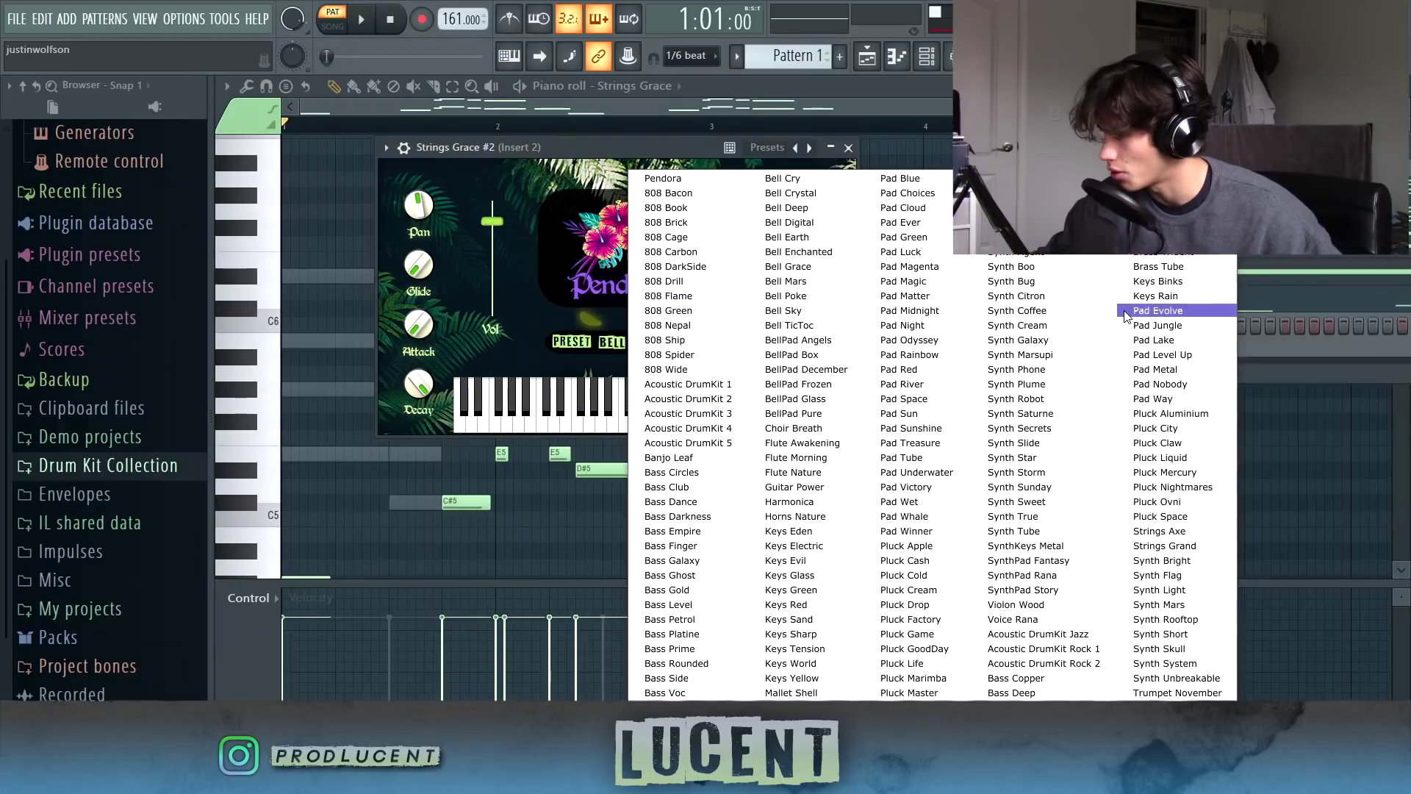
Step: Choose a different Pendora preset for Strings Grace #2 and route the channel to mixer track 1
left_click(1055, 254)
key("space")
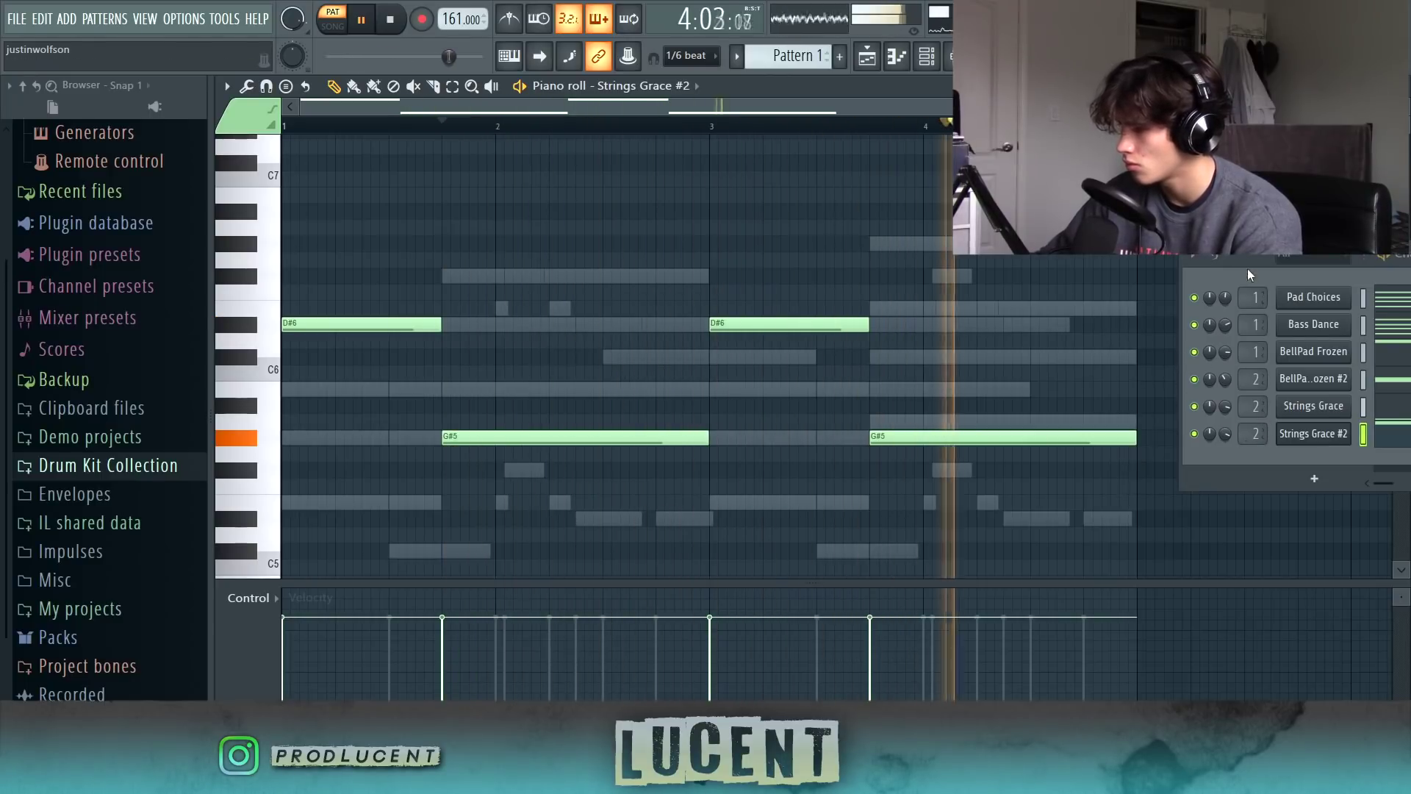
left_click_drag(1236, 261, 1165, 191)
left_click_drag(1184, 362, 1158, 366)
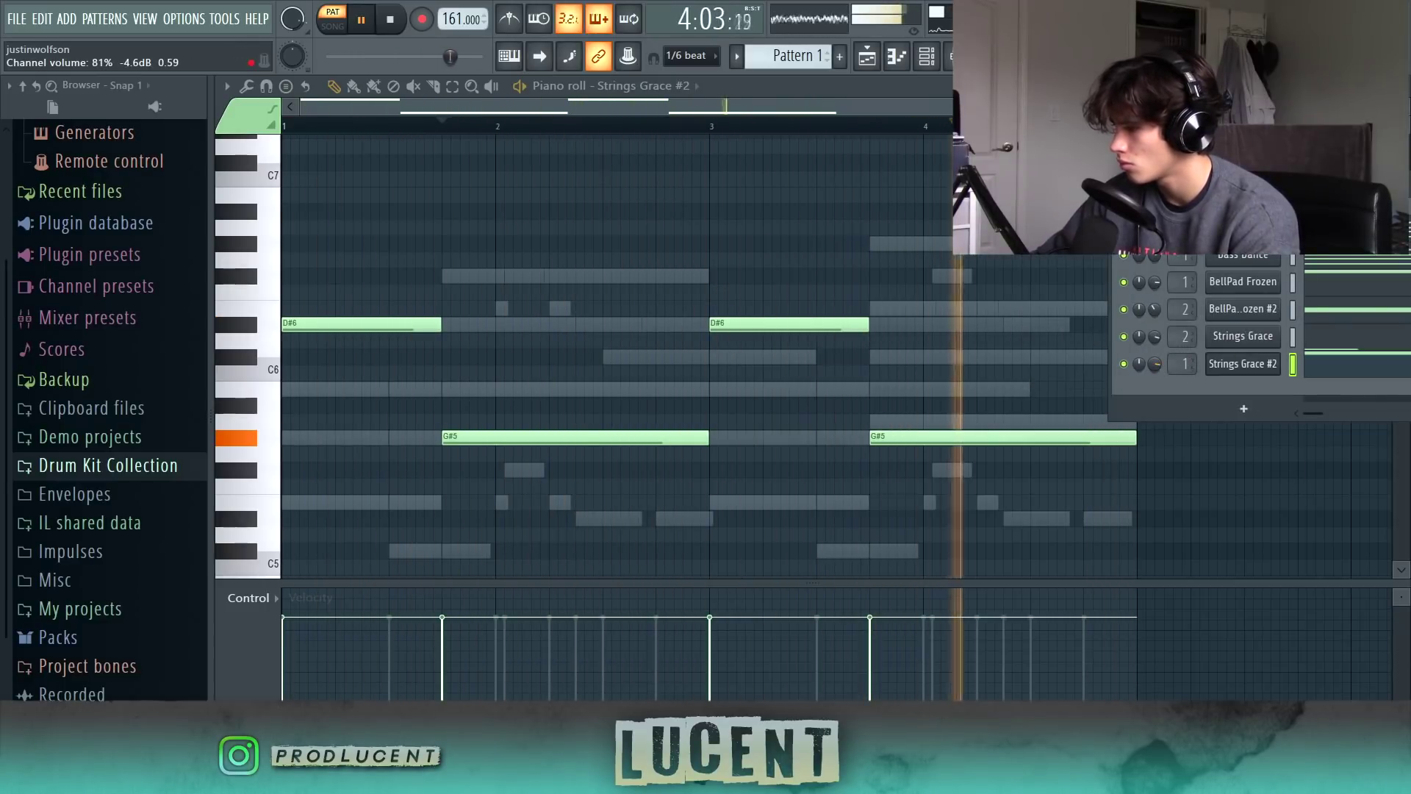
Step: Transpose all Strings Grace #2 notes up one octave and slightly adjust the instrument's Attack
left_click_drag(1031, 493, 230, 230)
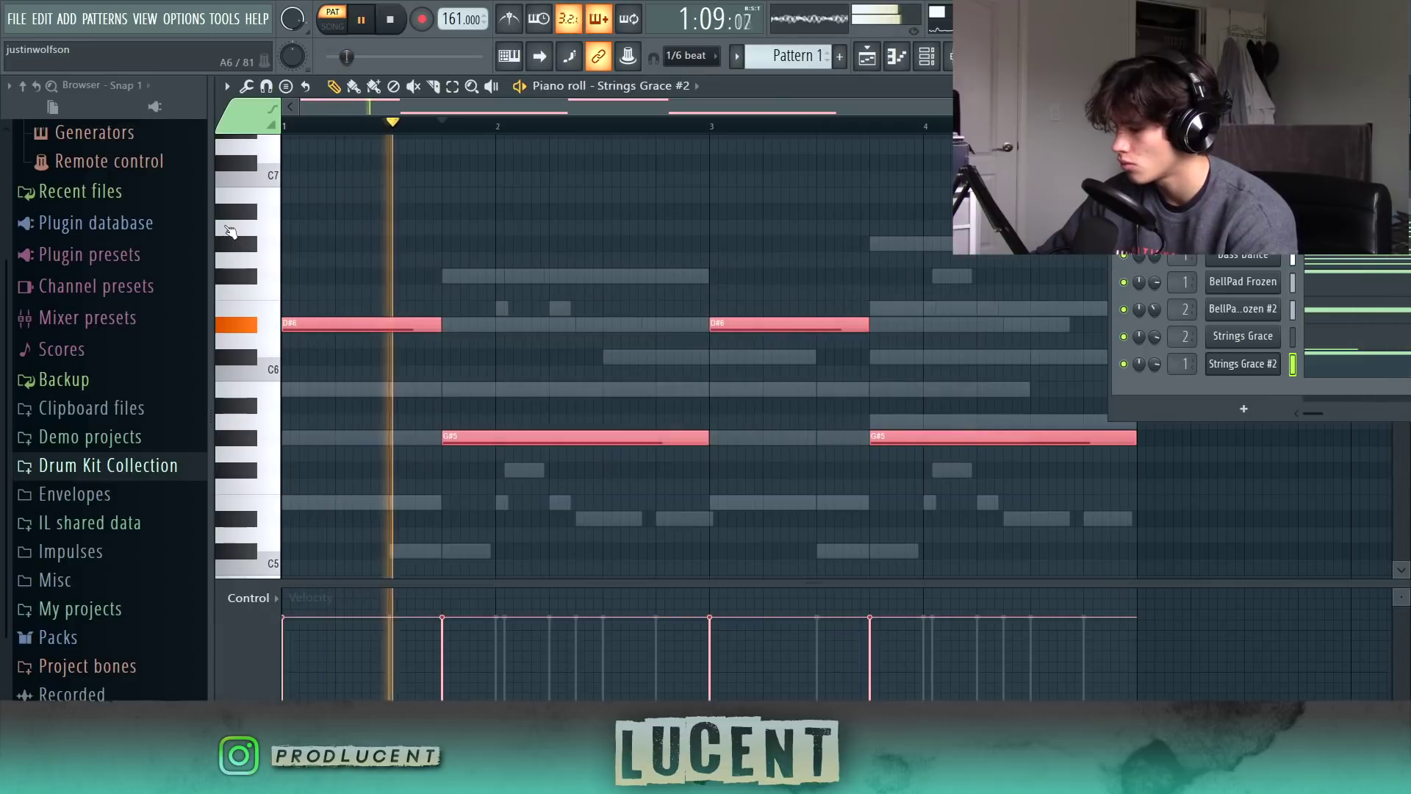
key("ctrl+Up")
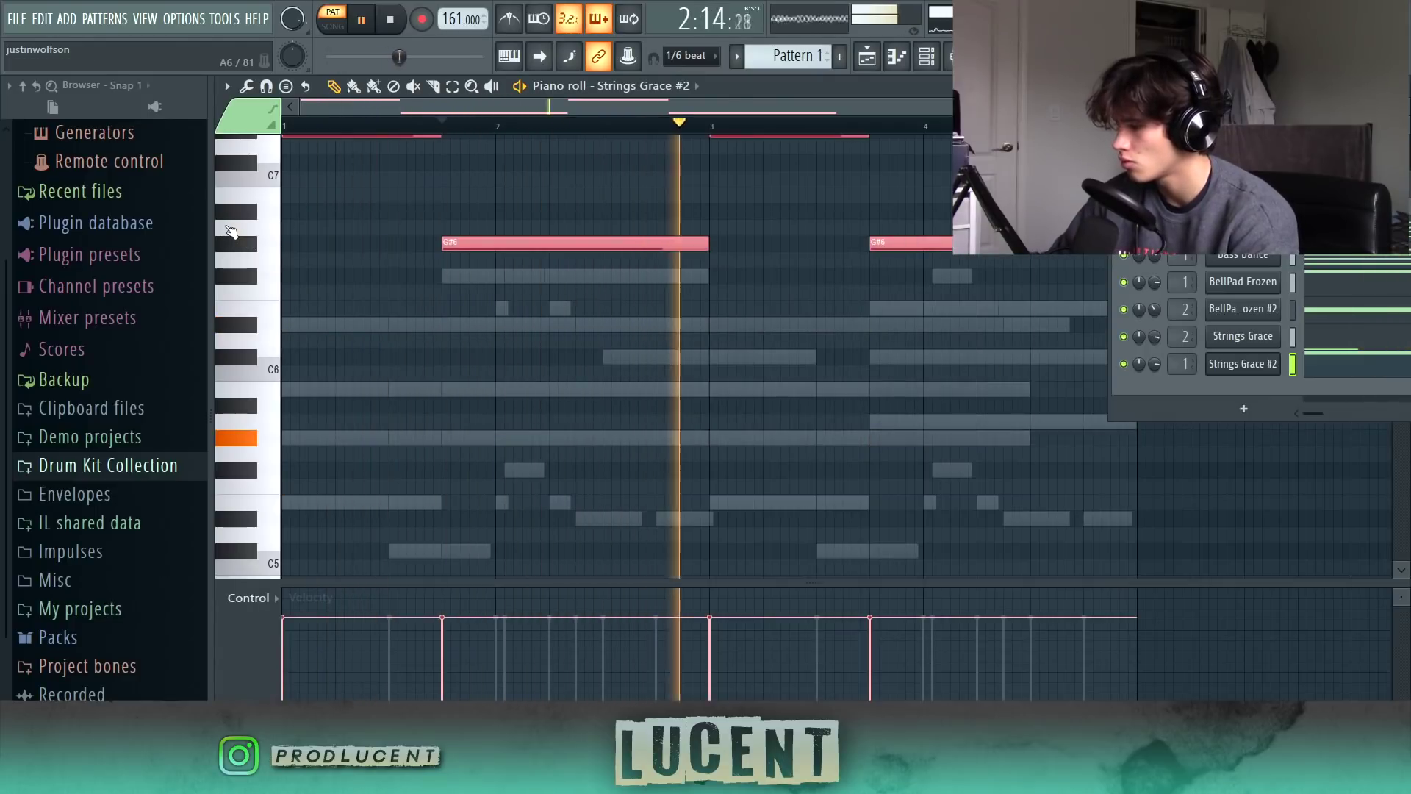
scroll(808, 367, "up", 4)
scroll(881, 326, "down", 2)
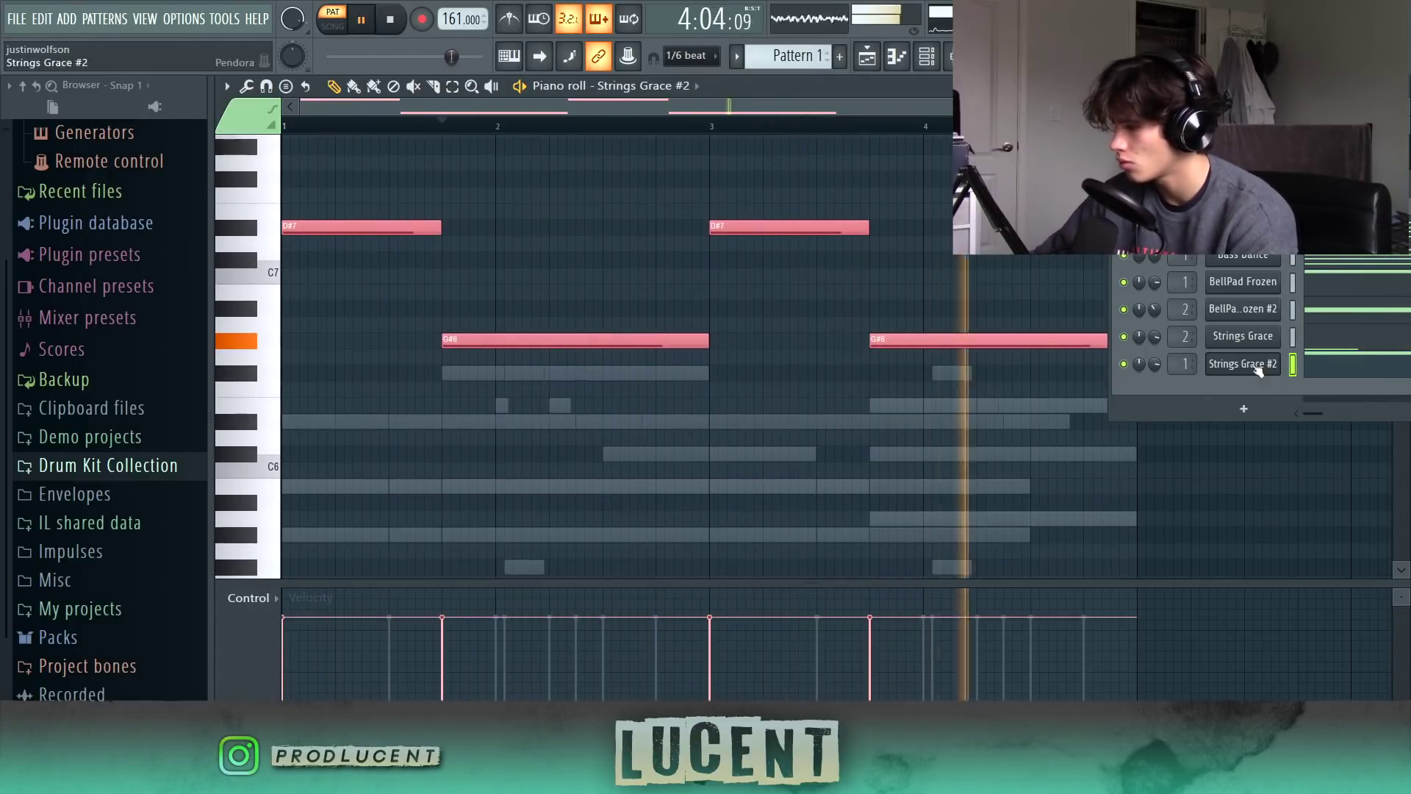
left_click(1225, 365)
left_click_drag(424, 335, 424, 328)
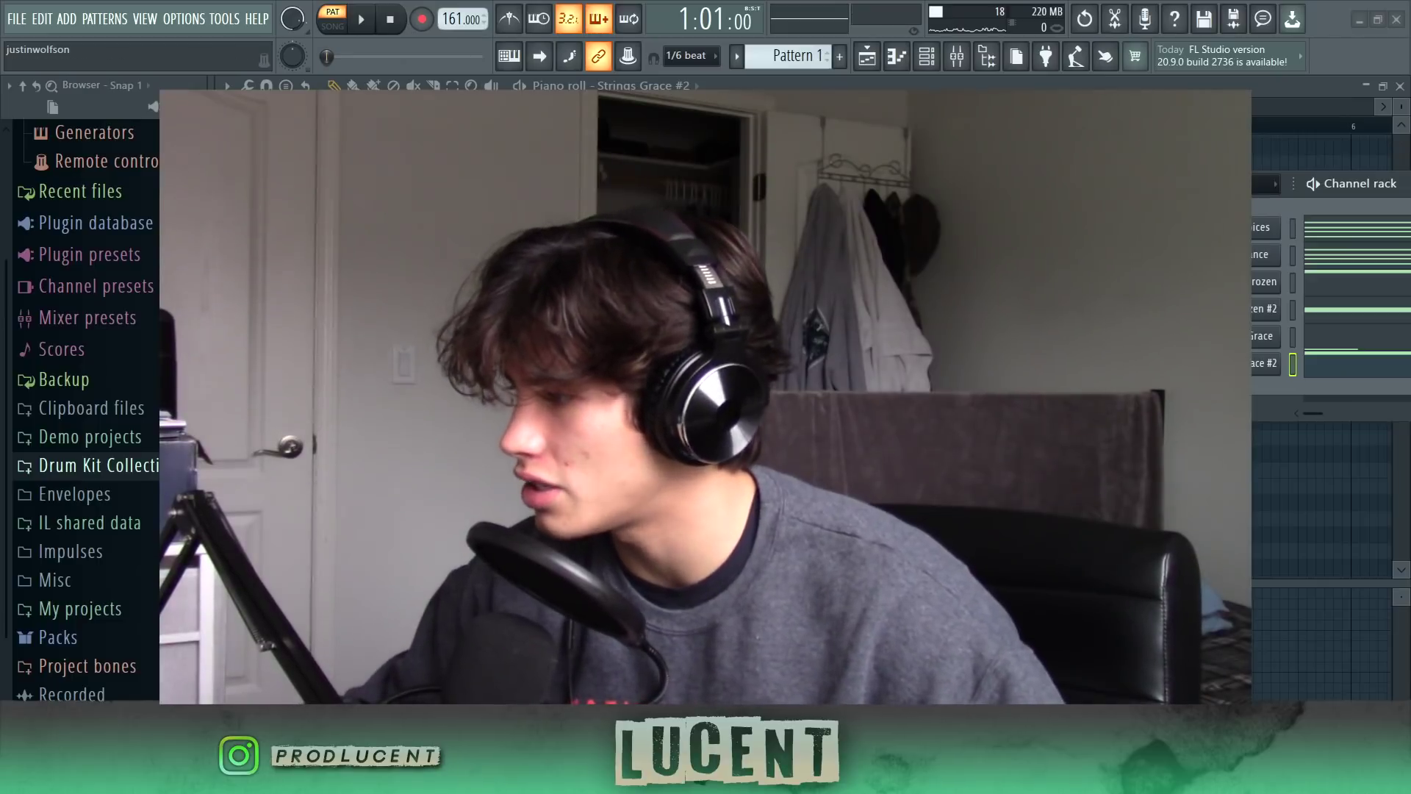
Step: Open the Drum Kit Collection and place Toke Shit [CLAP] hits on beat 3 of bars 2, 3 and 4 at C5
left_click(99, 465)
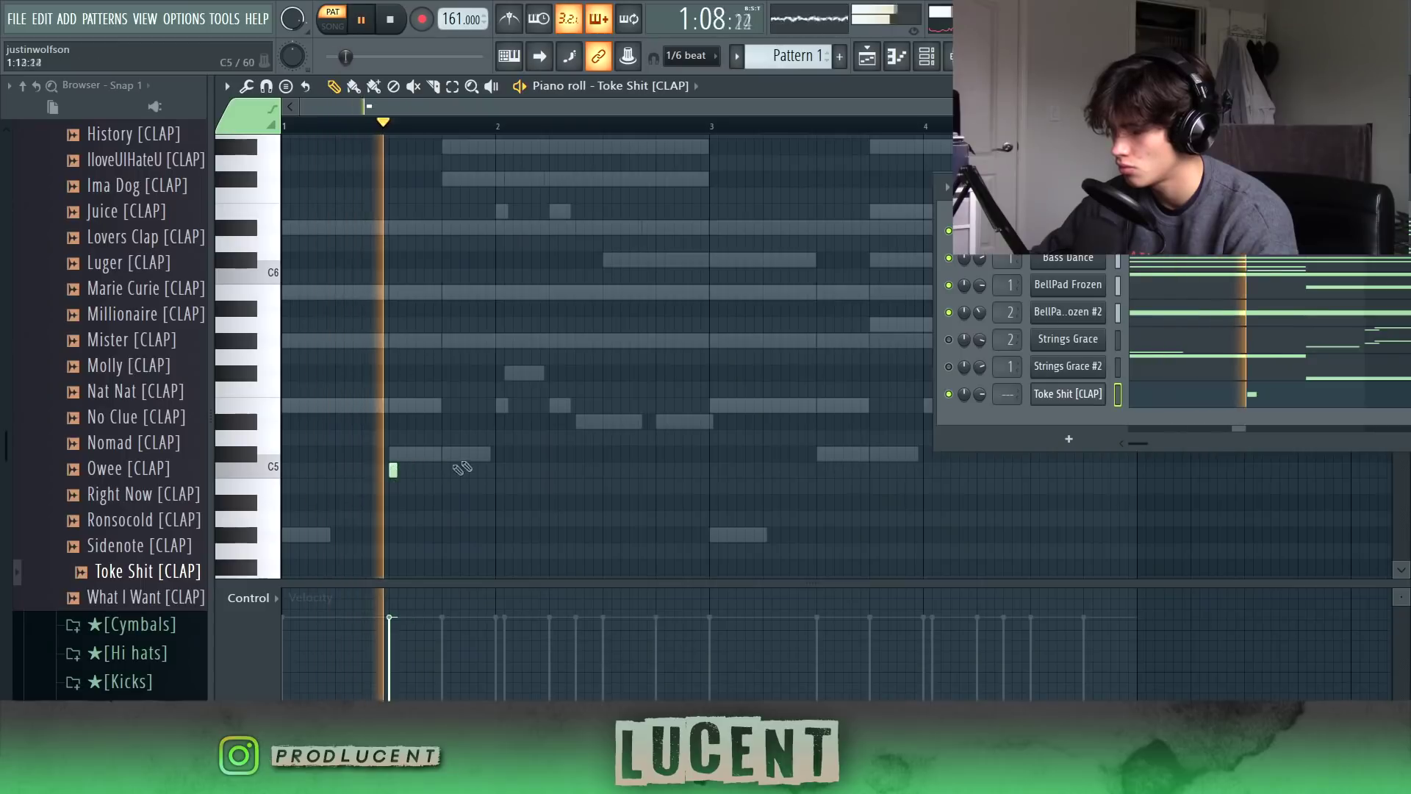
left_click(607, 470)
left_click(821, 469)
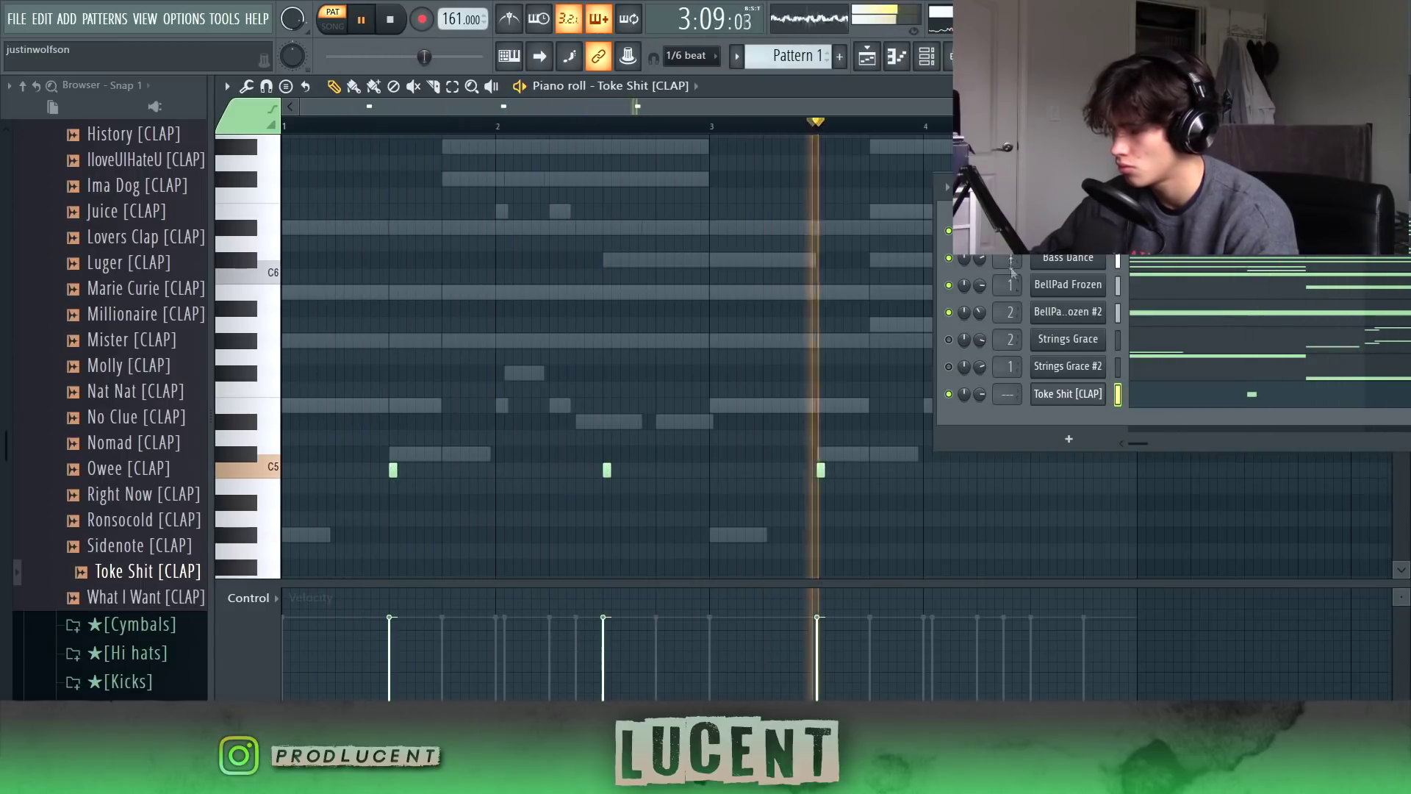
left_click(1035, 469)
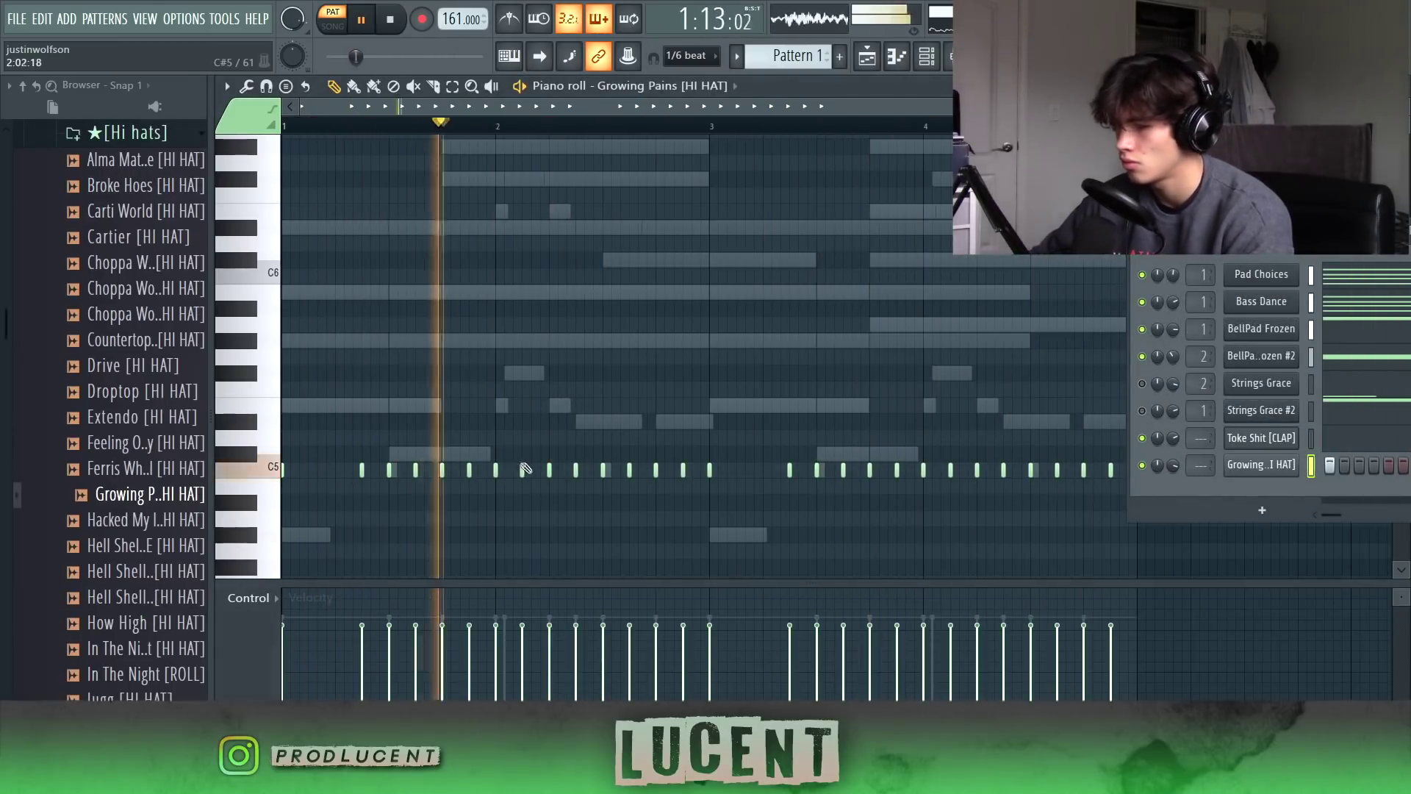
Step: Delete the second hi-hat hit in bars 2 and 4 of the Growing Pains [HI HAT] pattern
right_click(523, 469)
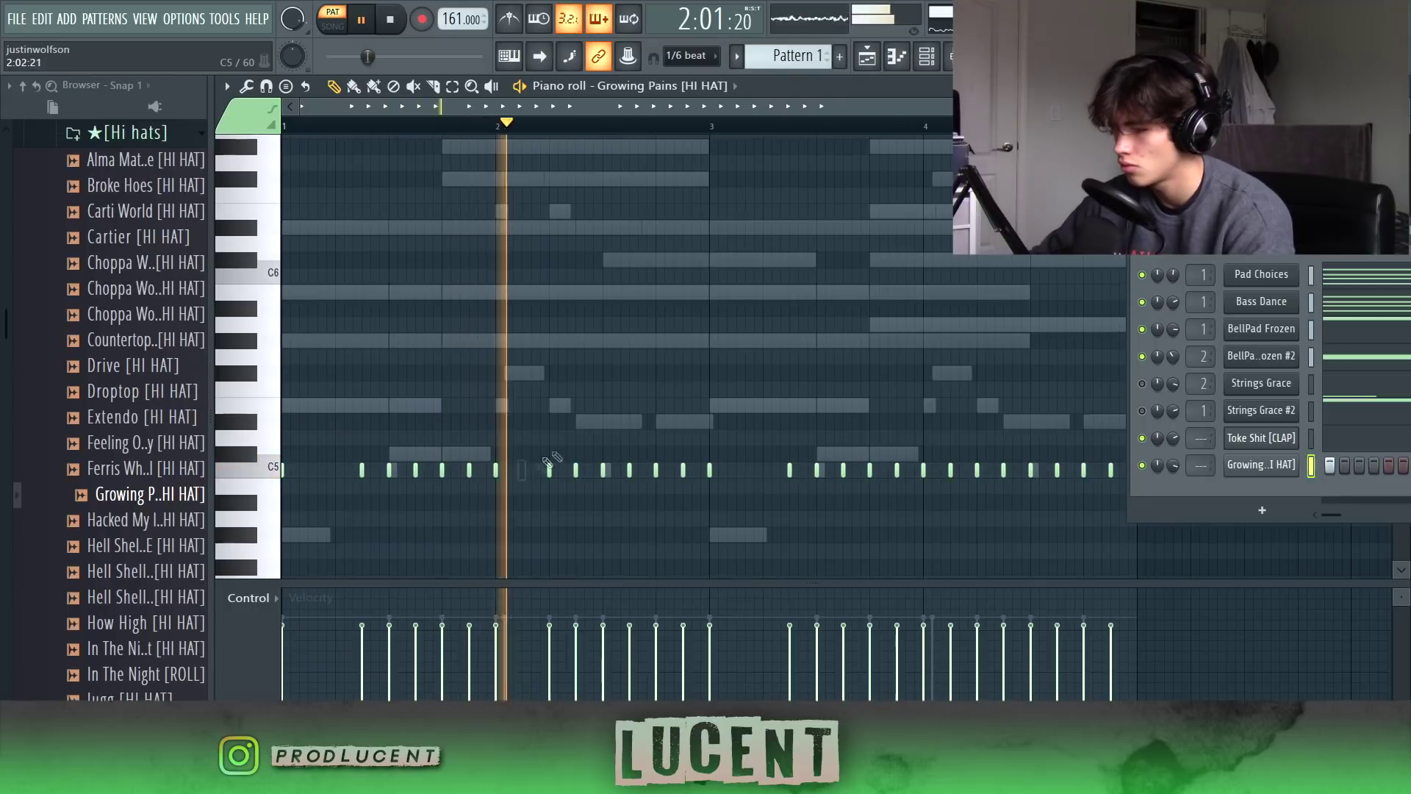
right_click(951, 470)
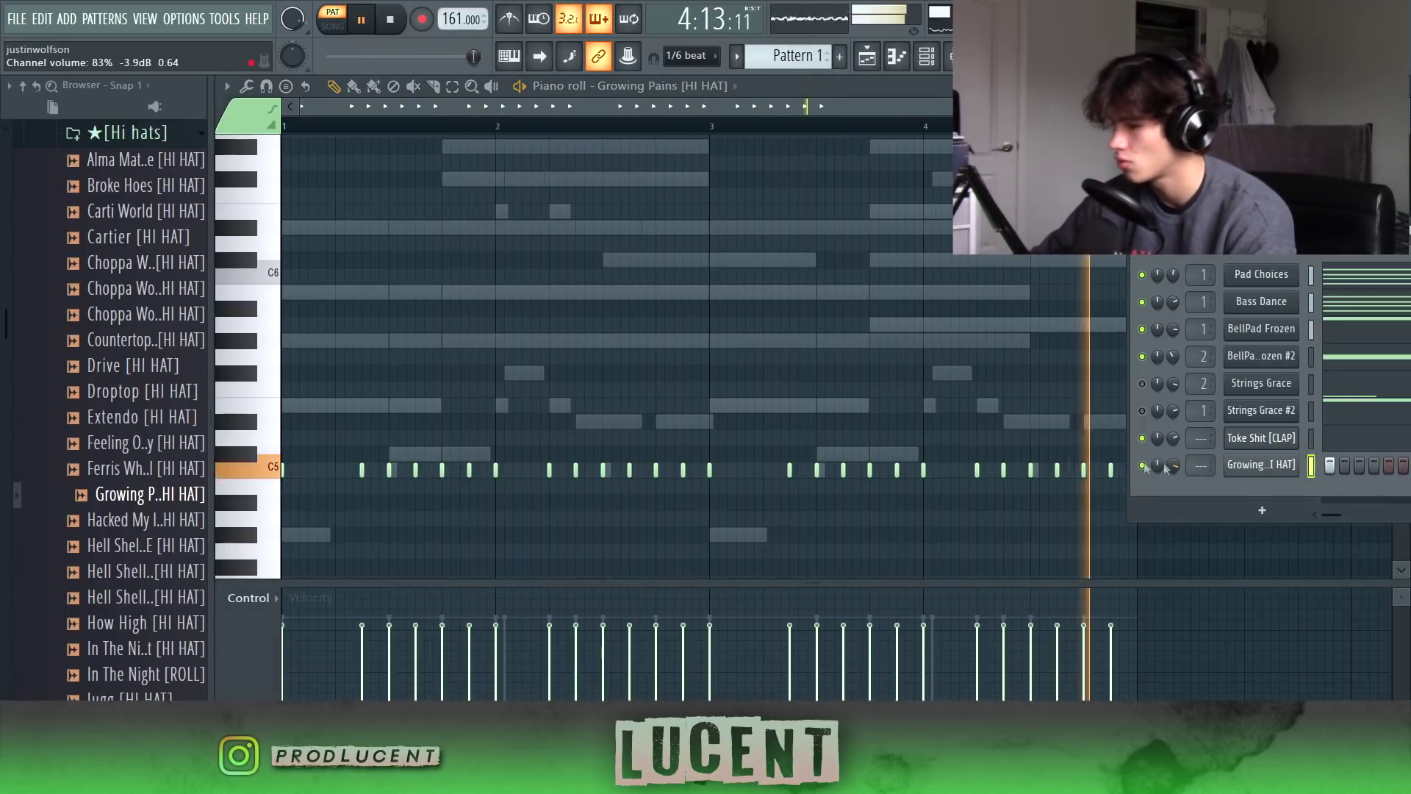
Step: Audition hi-hat samples from the Hi hats folder, including Hell Shell - 2, How High and In The Night
left_click(189, 550)
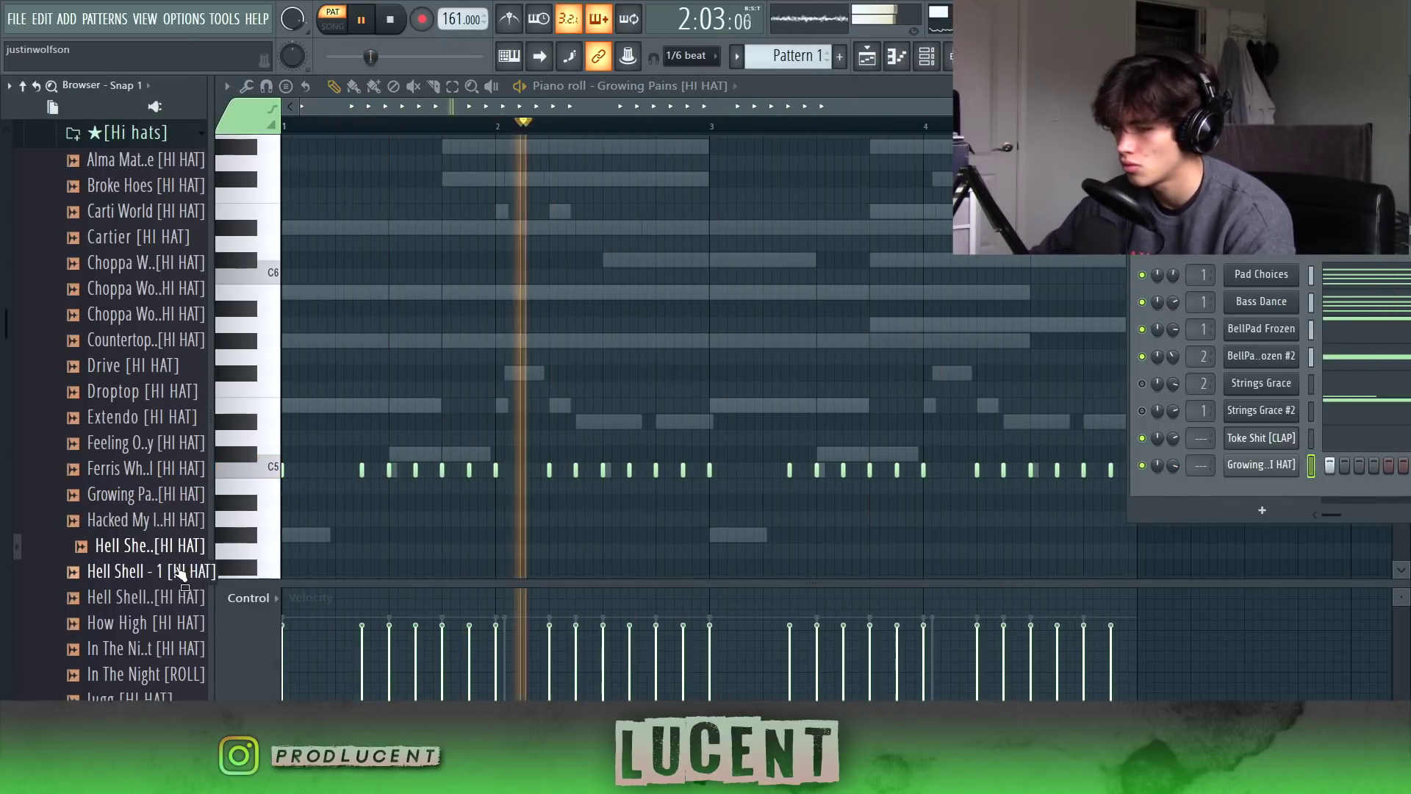
left_click(167, 604)
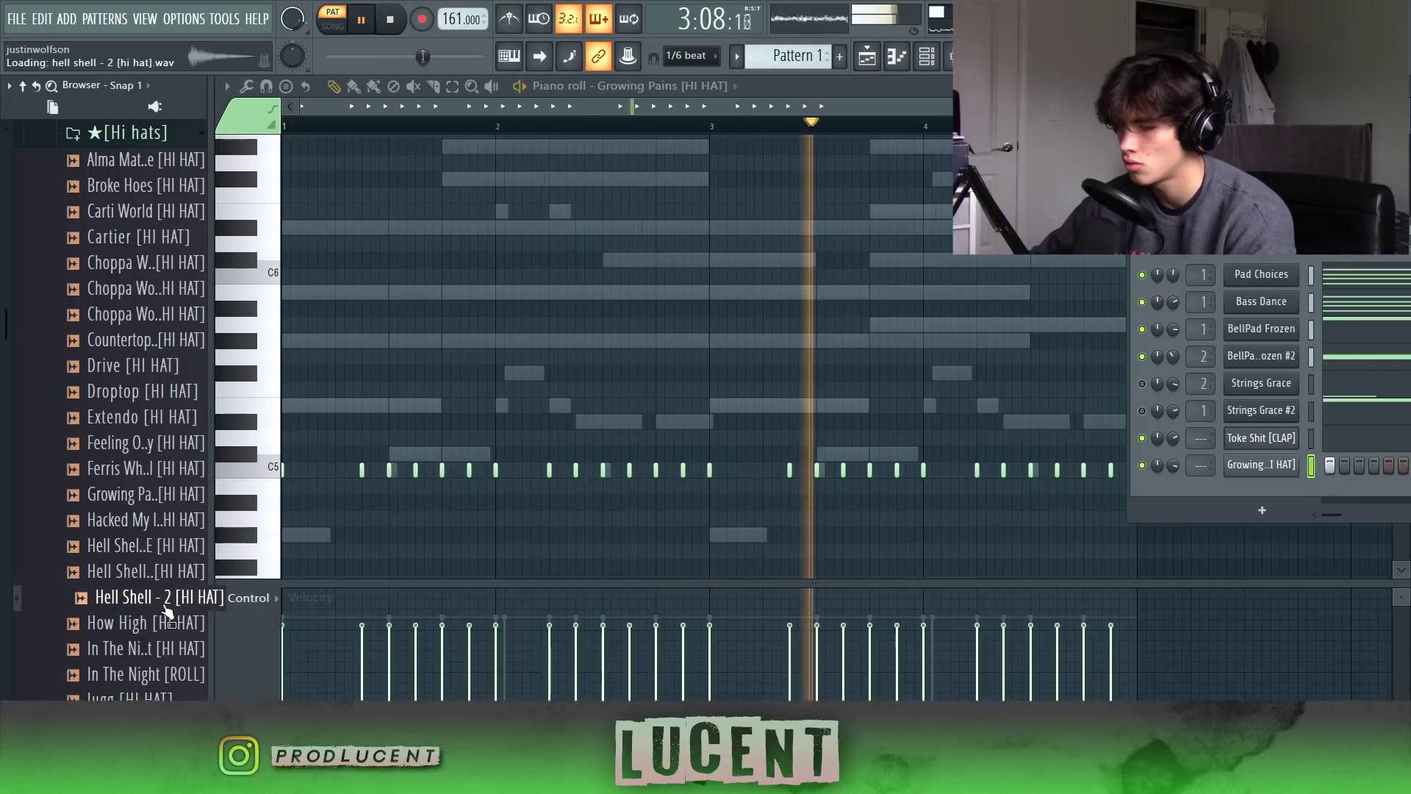
left_click(166, 623)
left_click(163, 649)
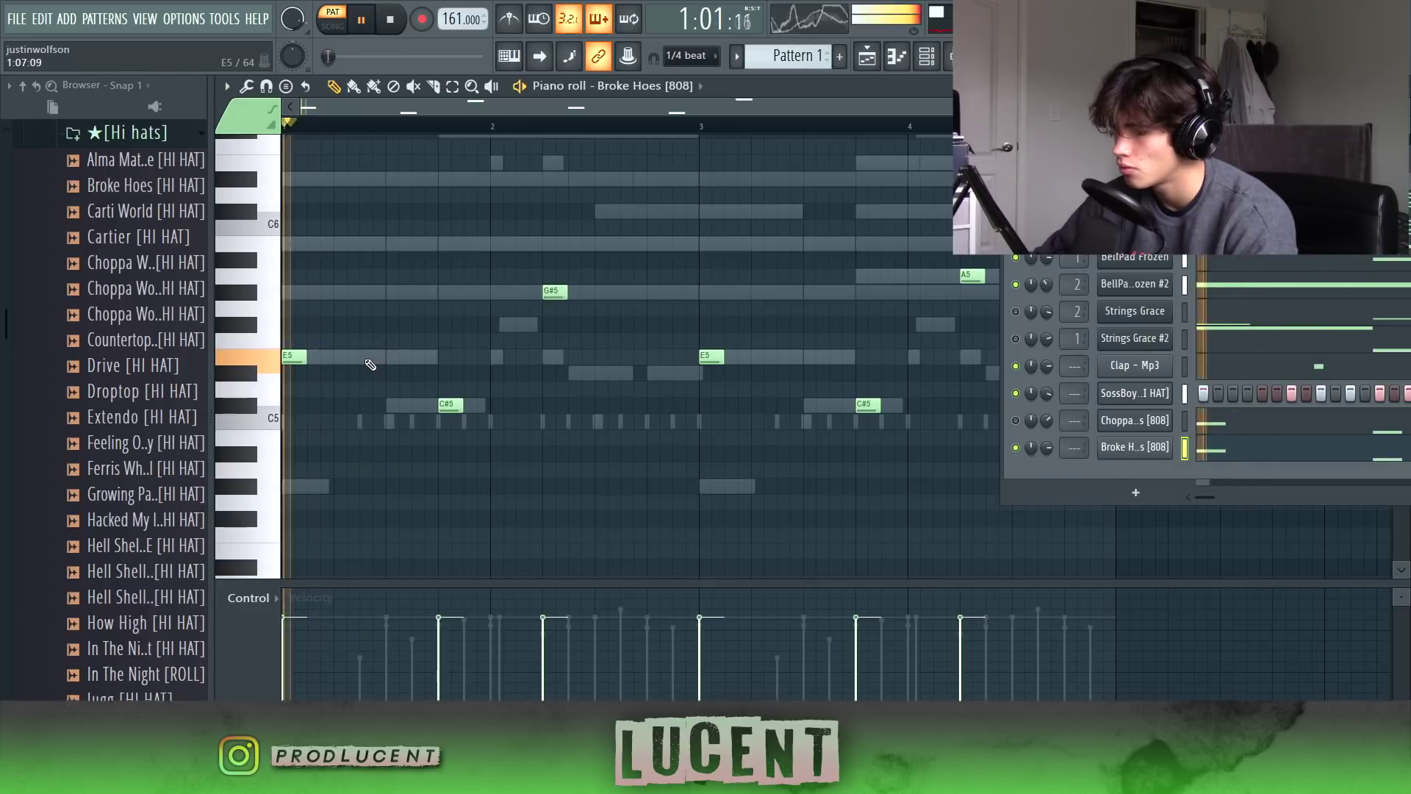
Step: Add an E5 note halfway through beat 2 of bars 1 and 3 in the Broke Hoes [808] pattern
left_click(367, 358)
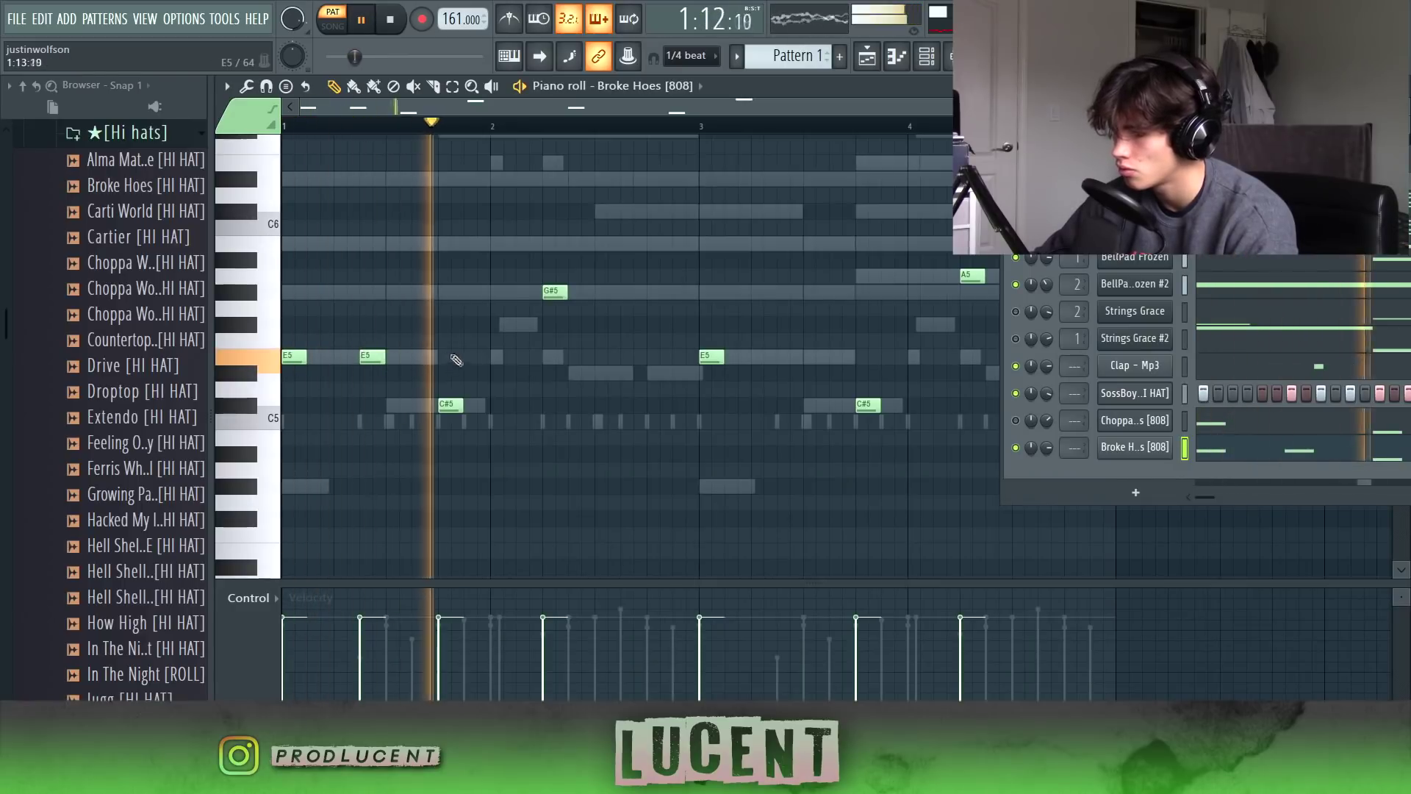
left_click(782, 357)
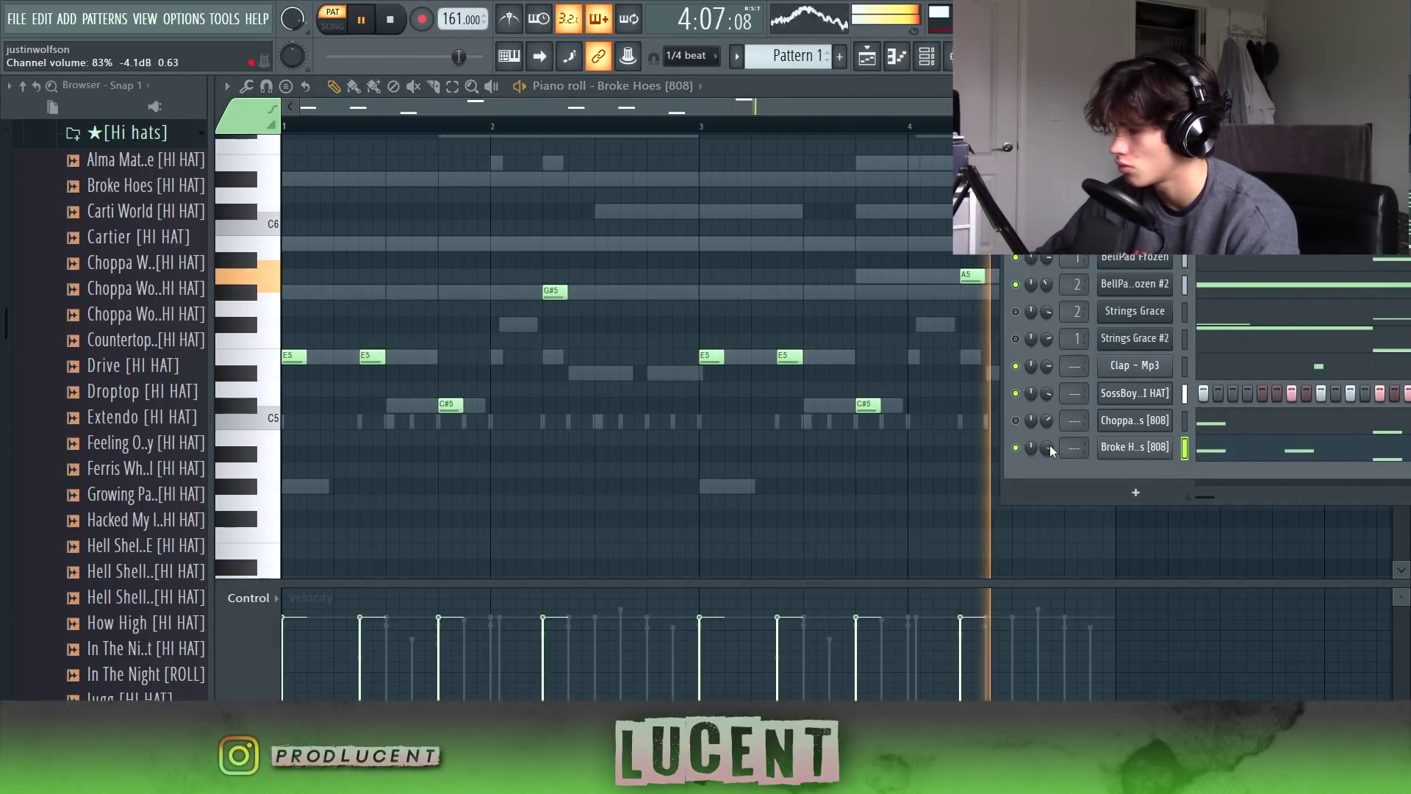
Step: Unmute the Strings Grace #2 channel while keeping the Strings Grace channel muted
scroll(206, 367, "up", 2)
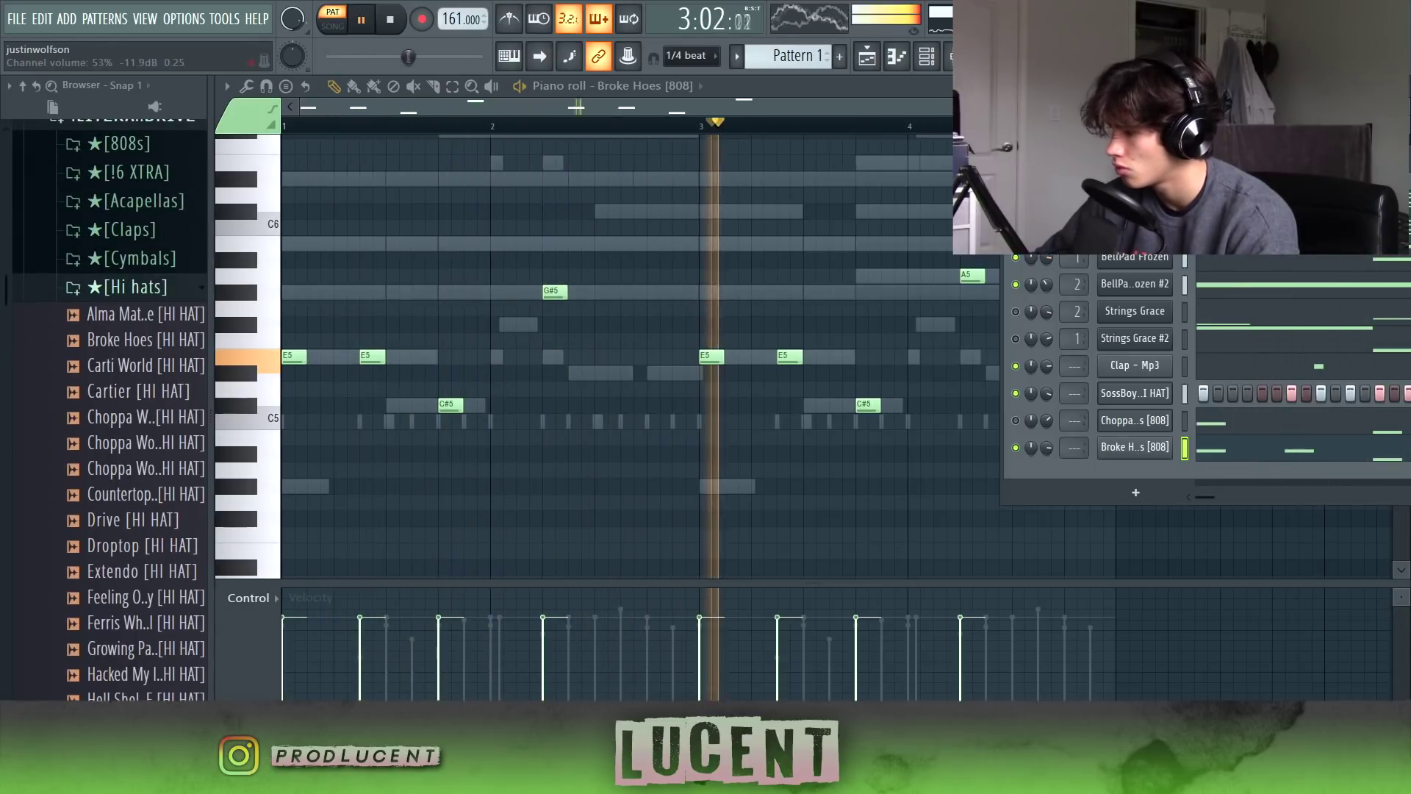
left_click(1017, 312)
left_click(1017, 340)
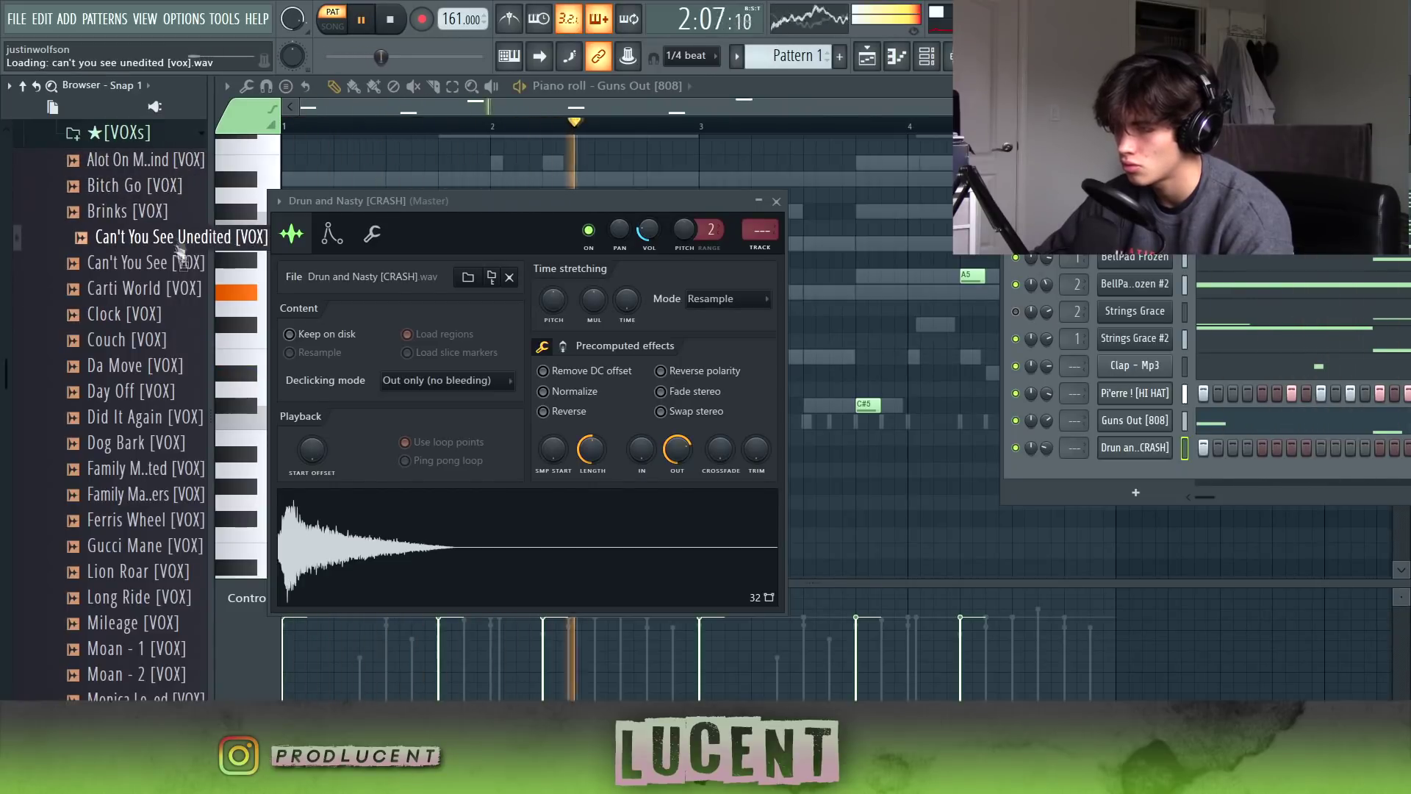
Step: Place a Brinks [VOX] hit at C5 on beat 2 of bar 2 and duplicate it to beat 2 of bar 4
left_click_drag(1119, 473, 1116, 474)
right_click(1106, 473)
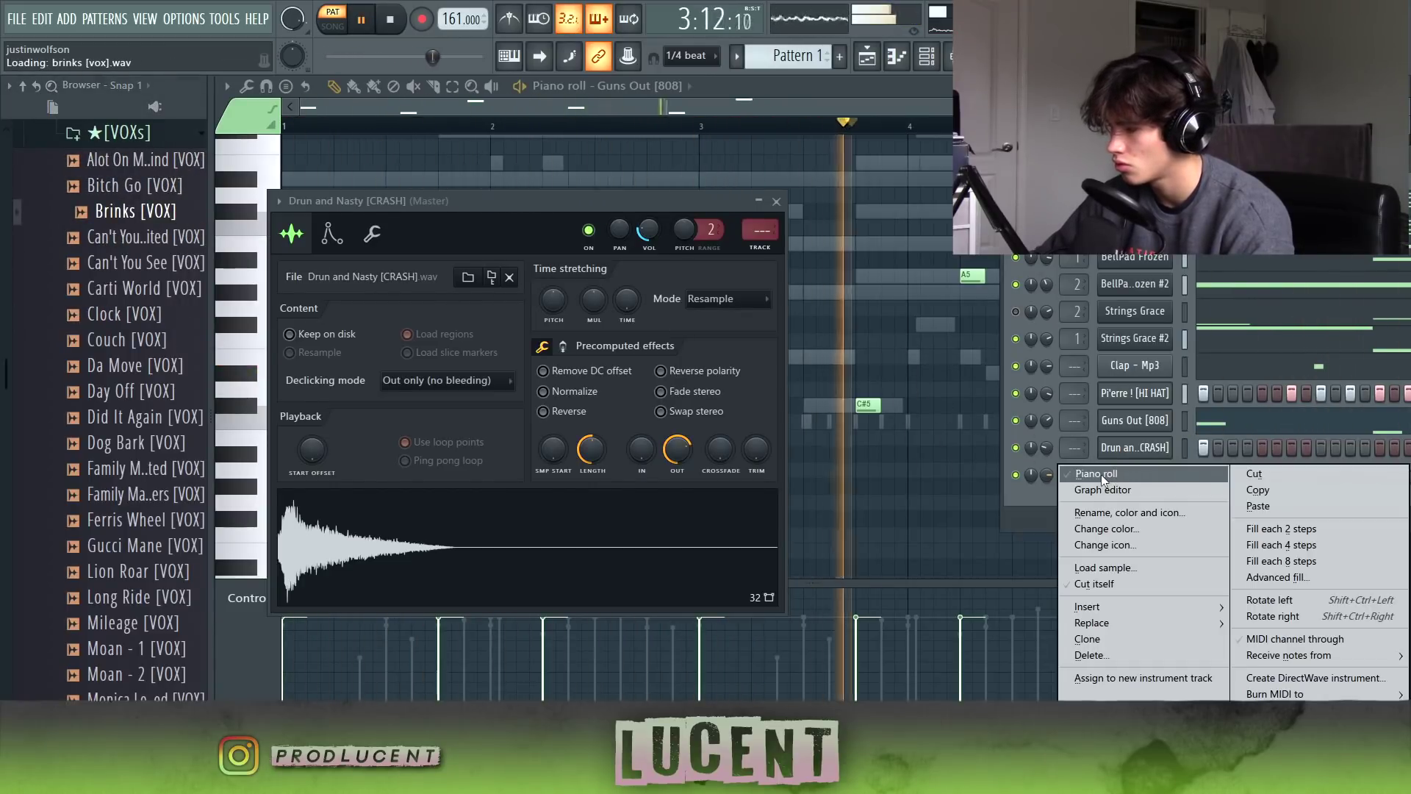
left_click(1101, 473)
left_click_drag(1030, 192, 1139, 225)
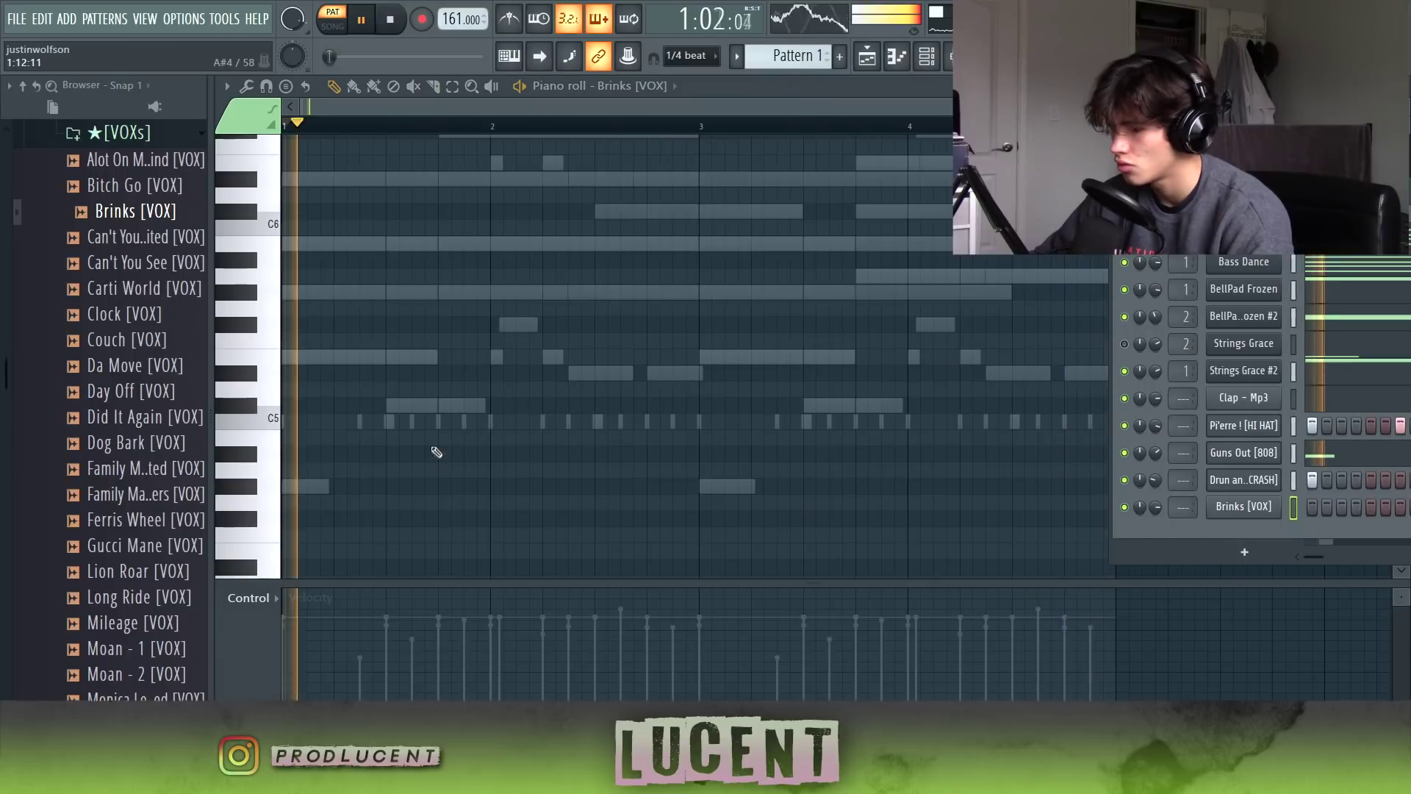
left_click(546, 422)
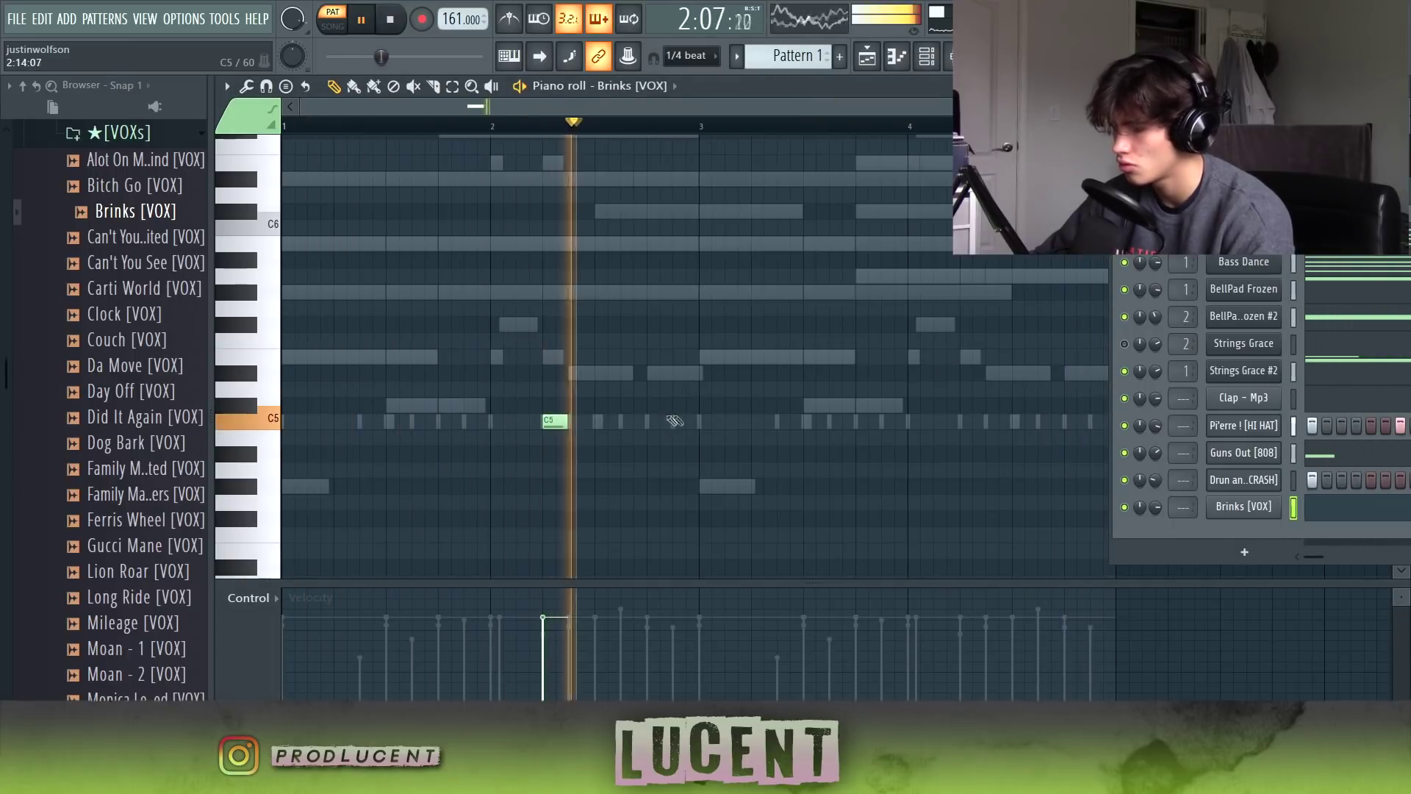
key("ctrl+a")
key("ctrl+b")
left_click(762, 151)
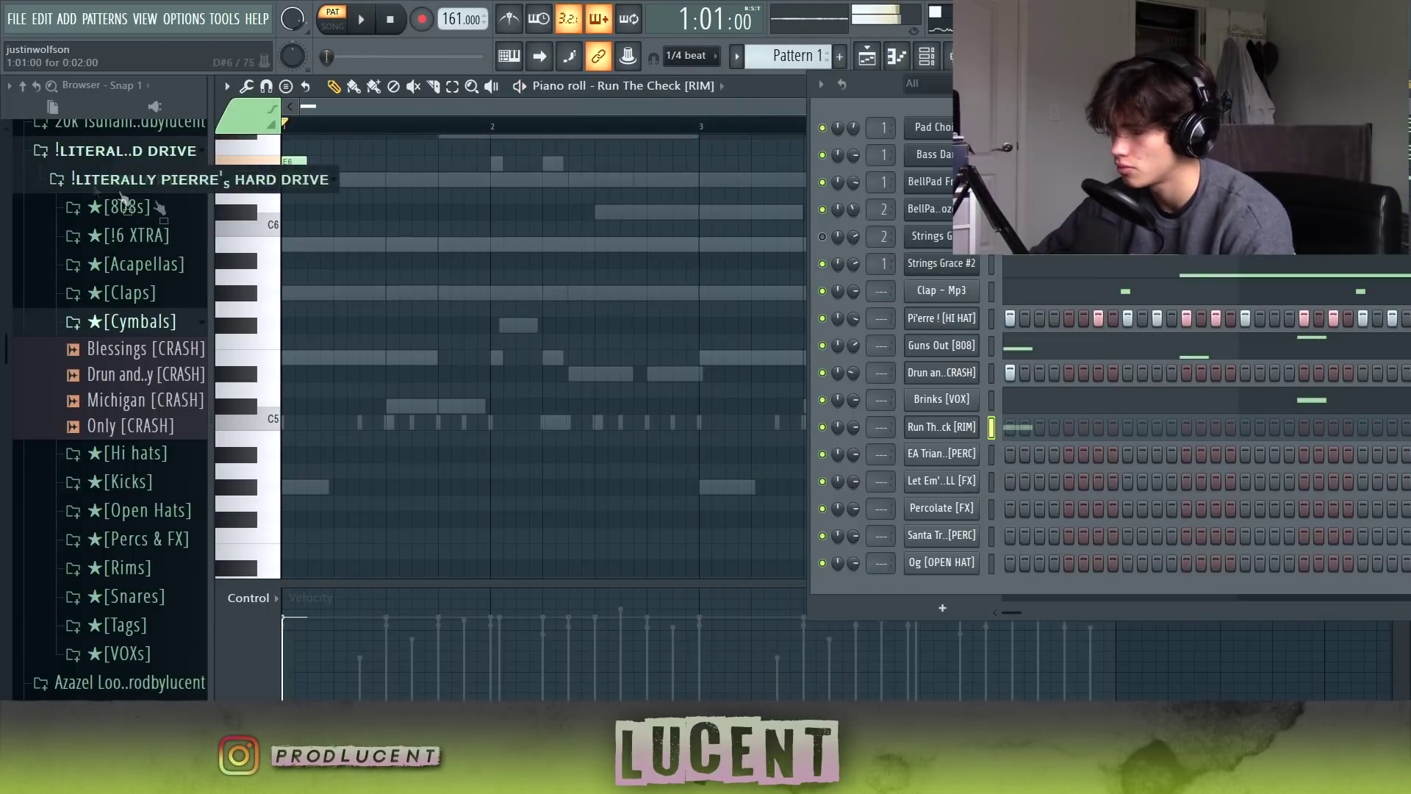
Step: Add C5 hits to Run The Check [RIM] halfway through beat 4 of bars 1 and 3 and halfway through beat 1 of bars 2 and 4
key("space")
left_click(470, 422)
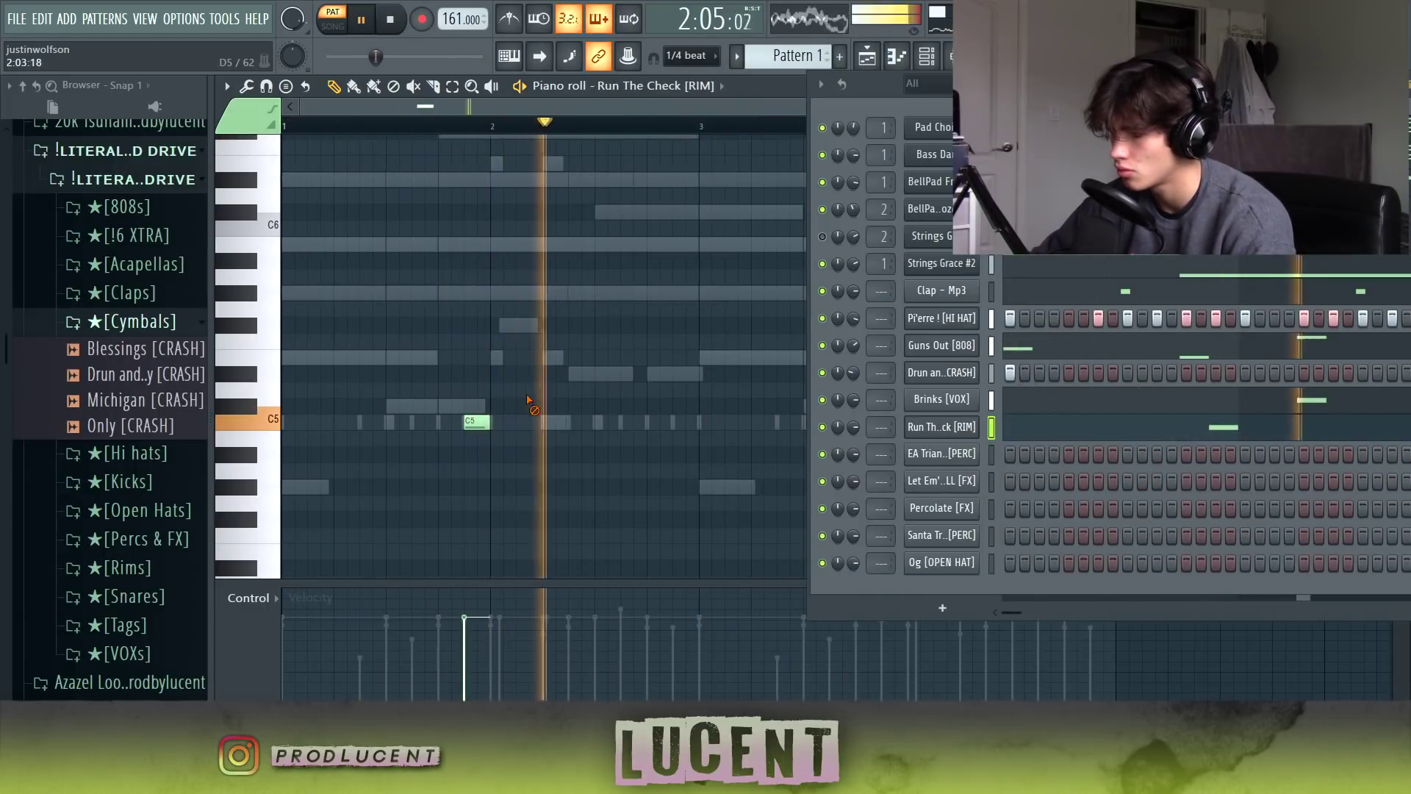
left_click(894, 422)
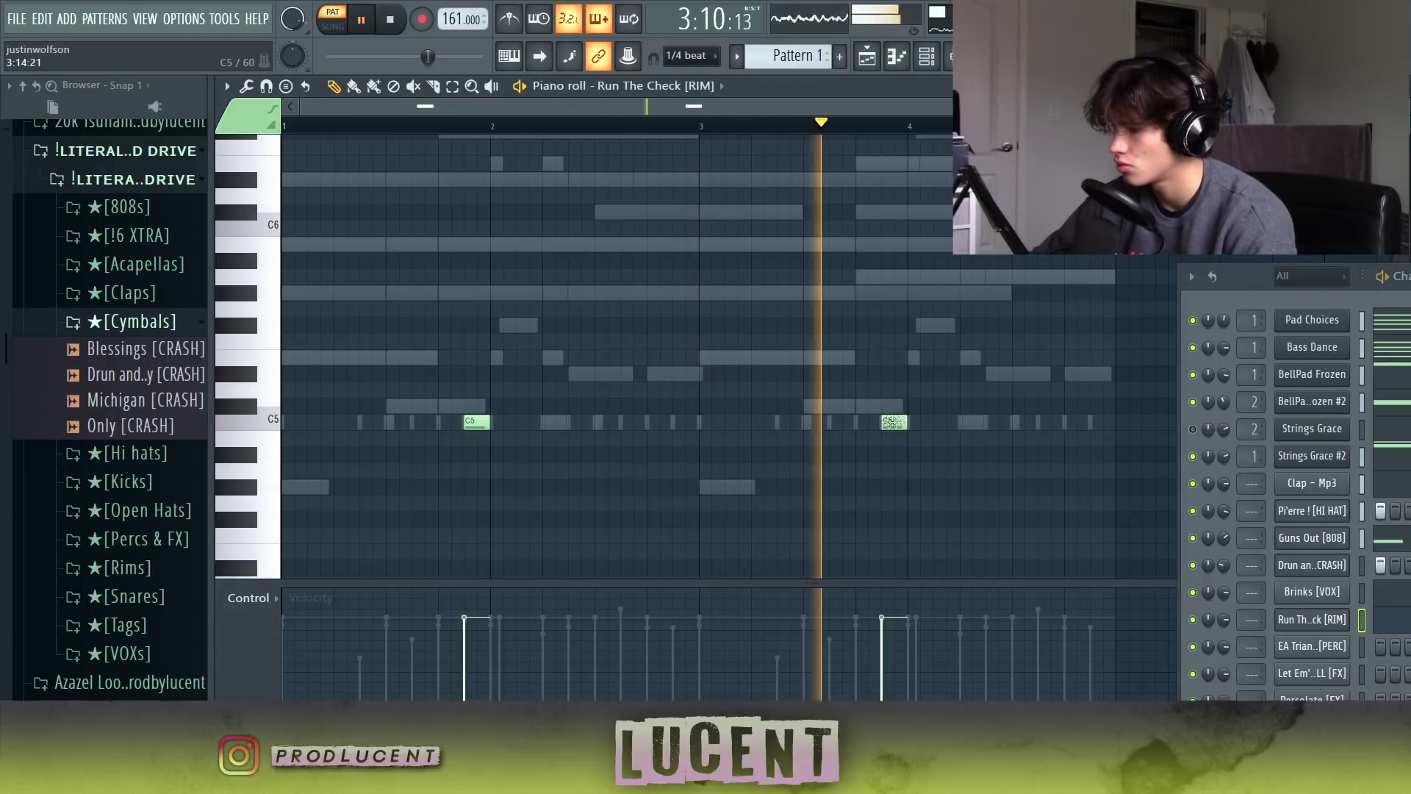
left_click(946, 422)
left_click(524, 425)
key("space")
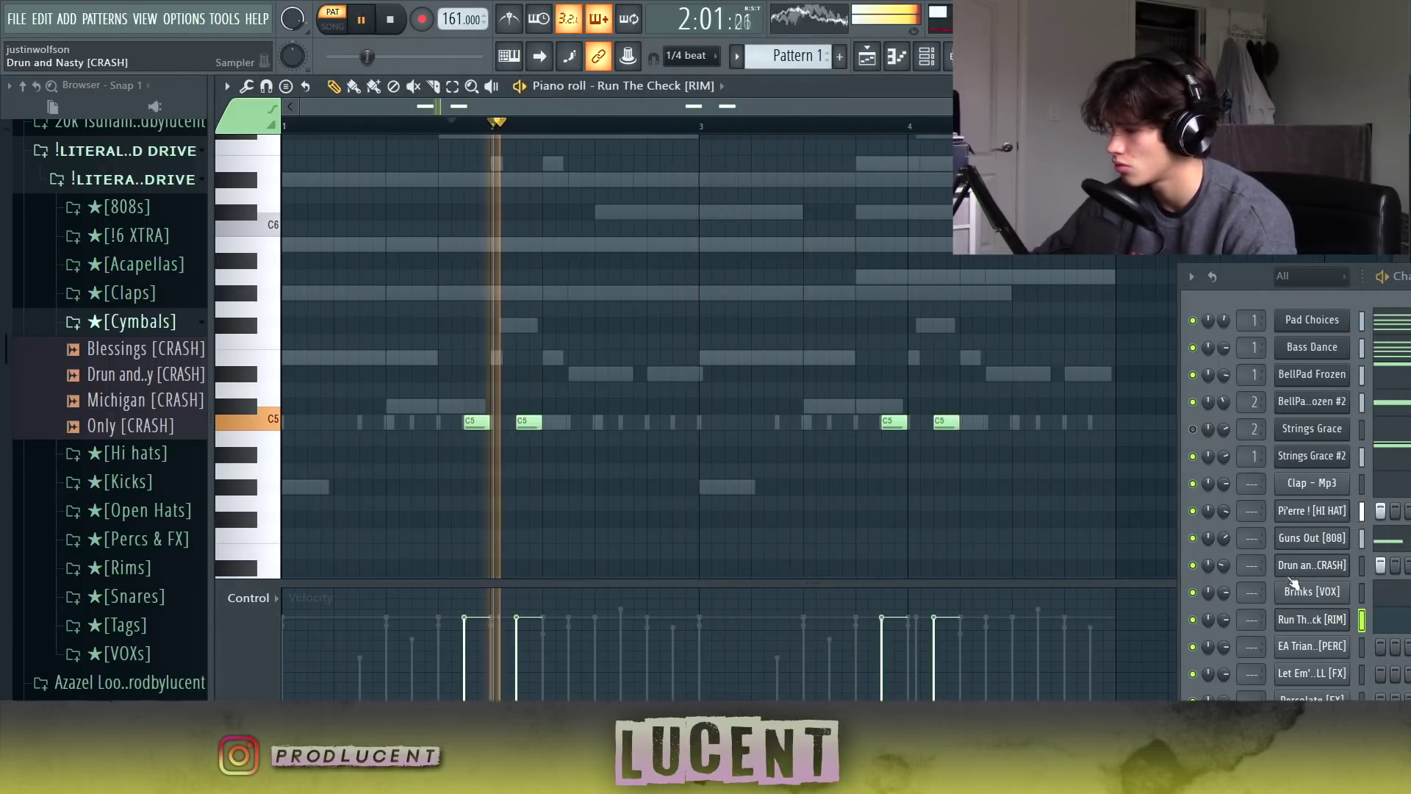
Step: Raise the time-stretching pitch of the EA Triangle [PERC] sample
left_click_drag(1244, 280, 1136, 149)
left_click(1212, 515)
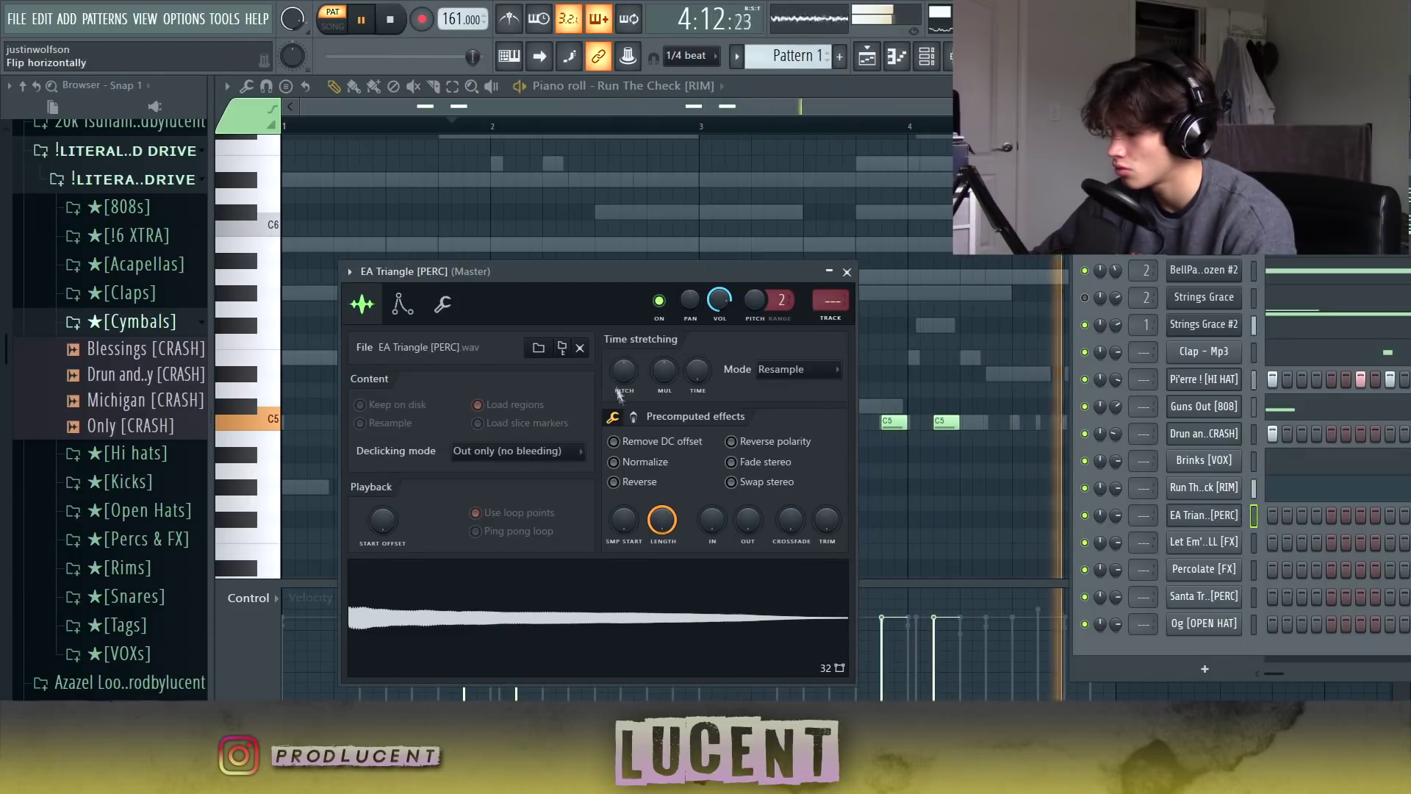
left_click_drag(623, 369, 624, 359)
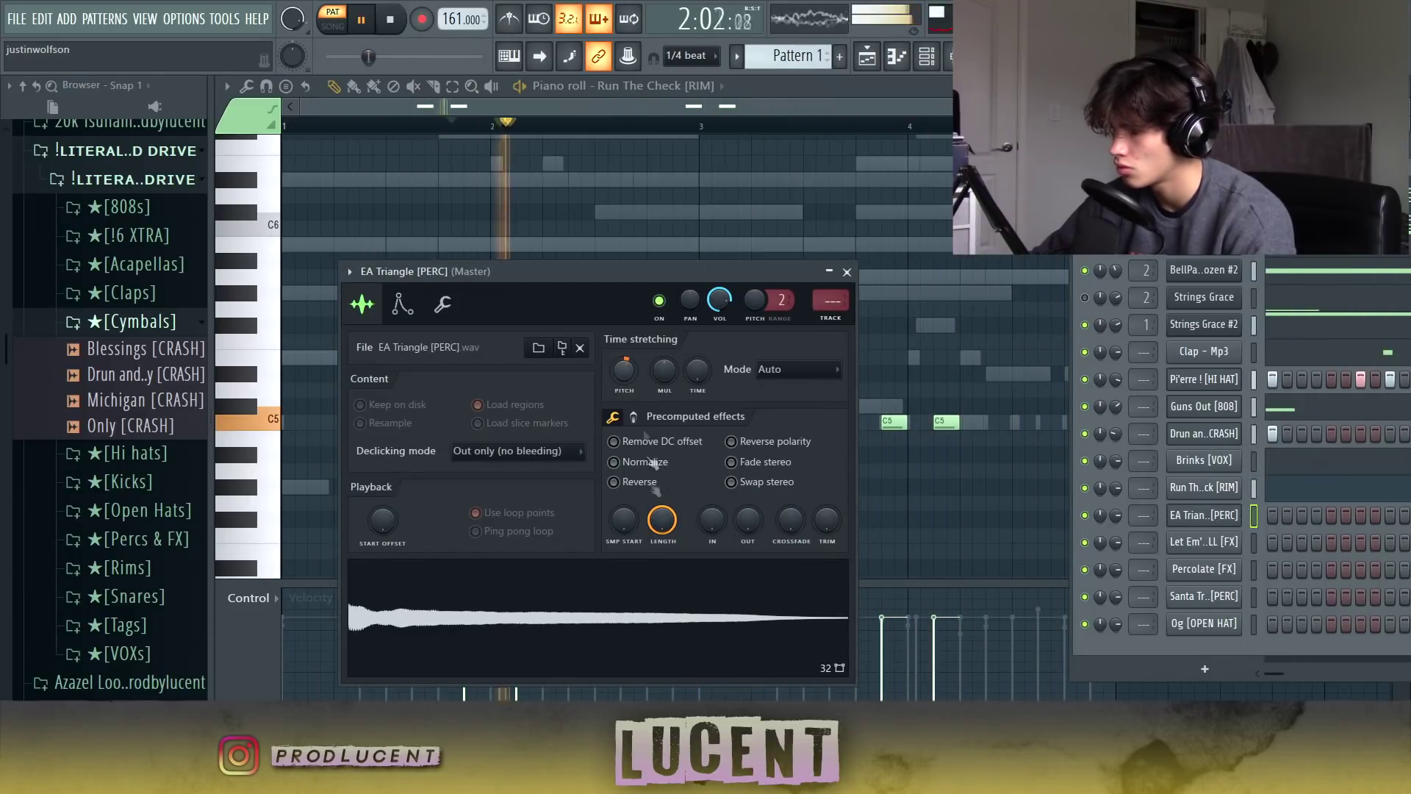
left_click_drag(623, 371, 624, 360)
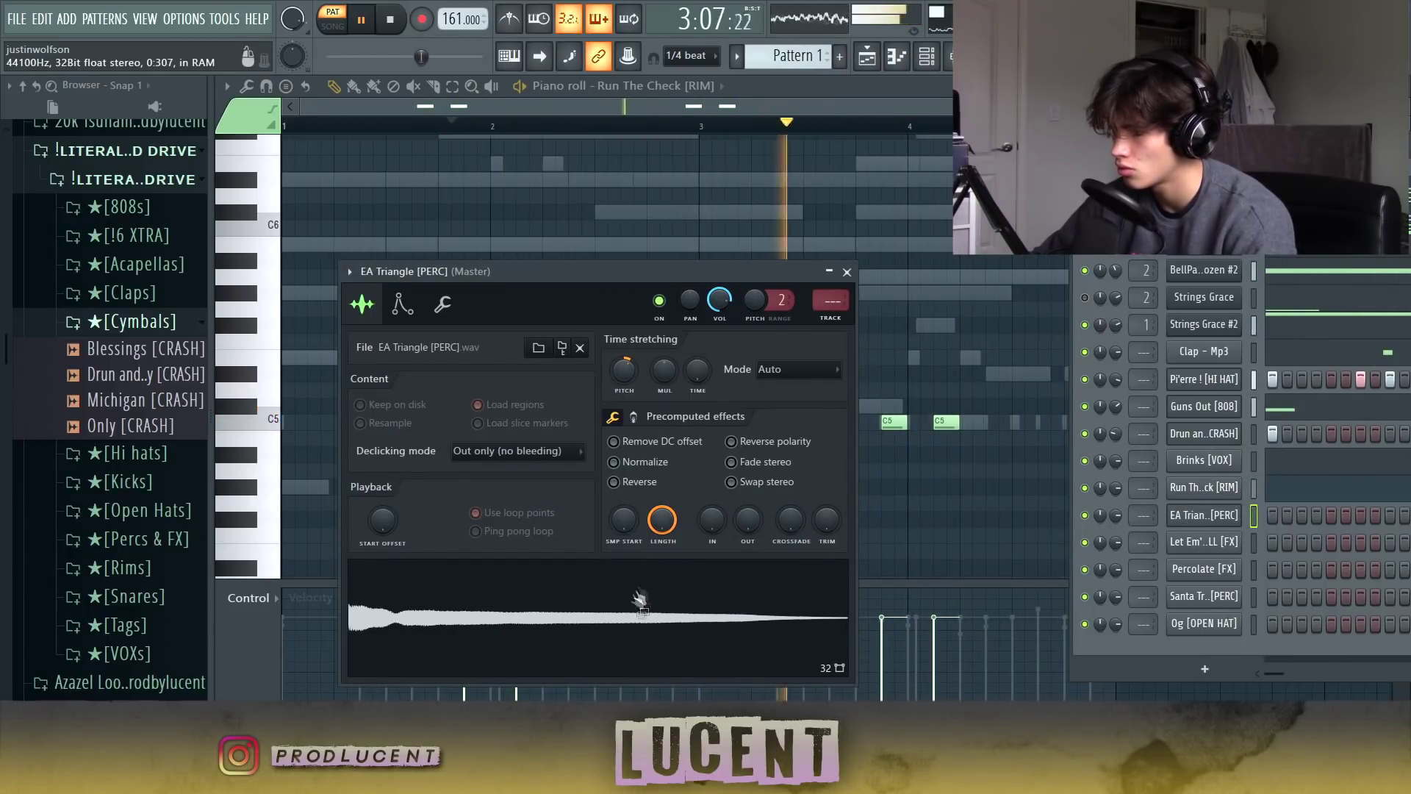
Step: Place EA Triangle [PERC] hits at C5 on beats 3 and 4 of bar 4 and lower the second hit's velocity
right_click(1181, 514)
left_click(1182, 513)
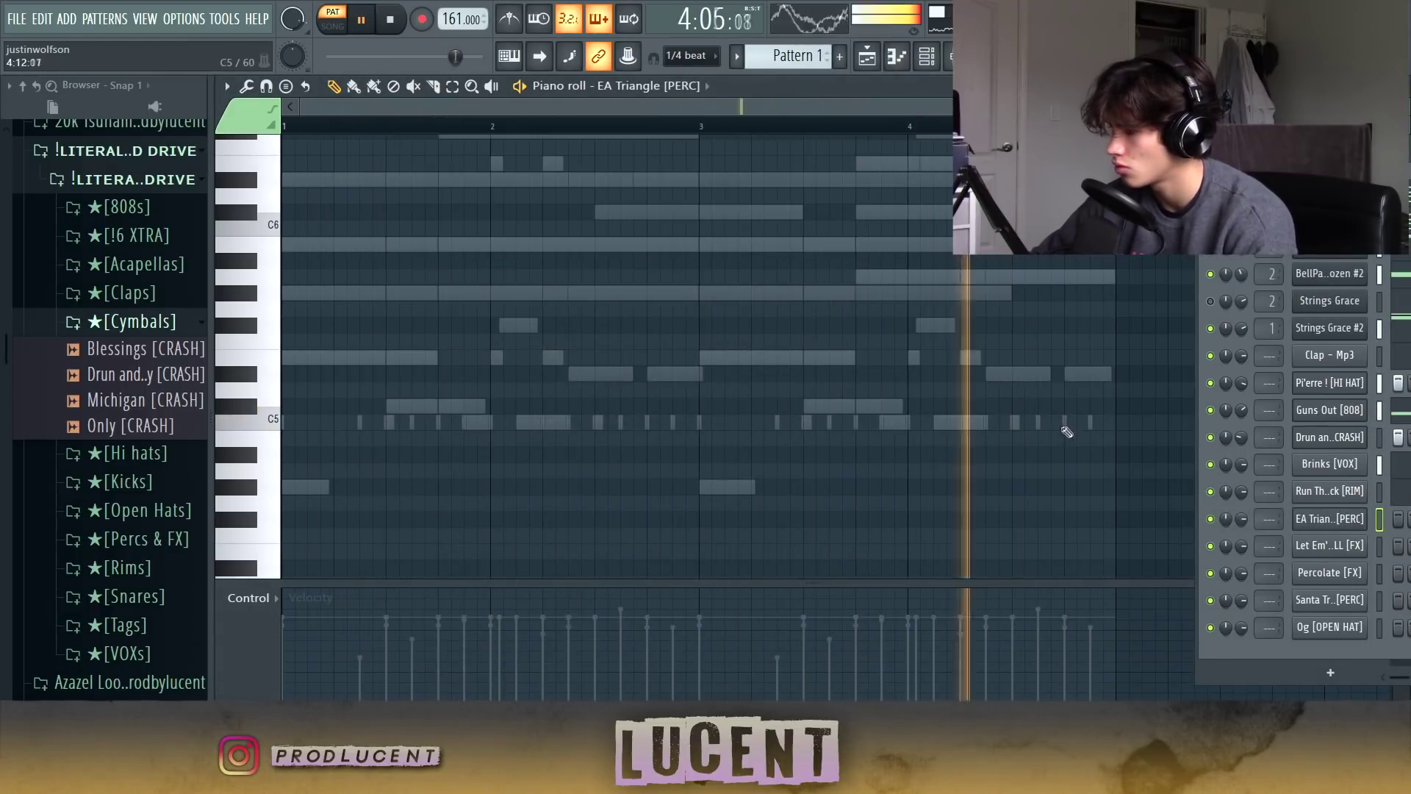
left_click(1067, 422)
left_click(1023, 422)
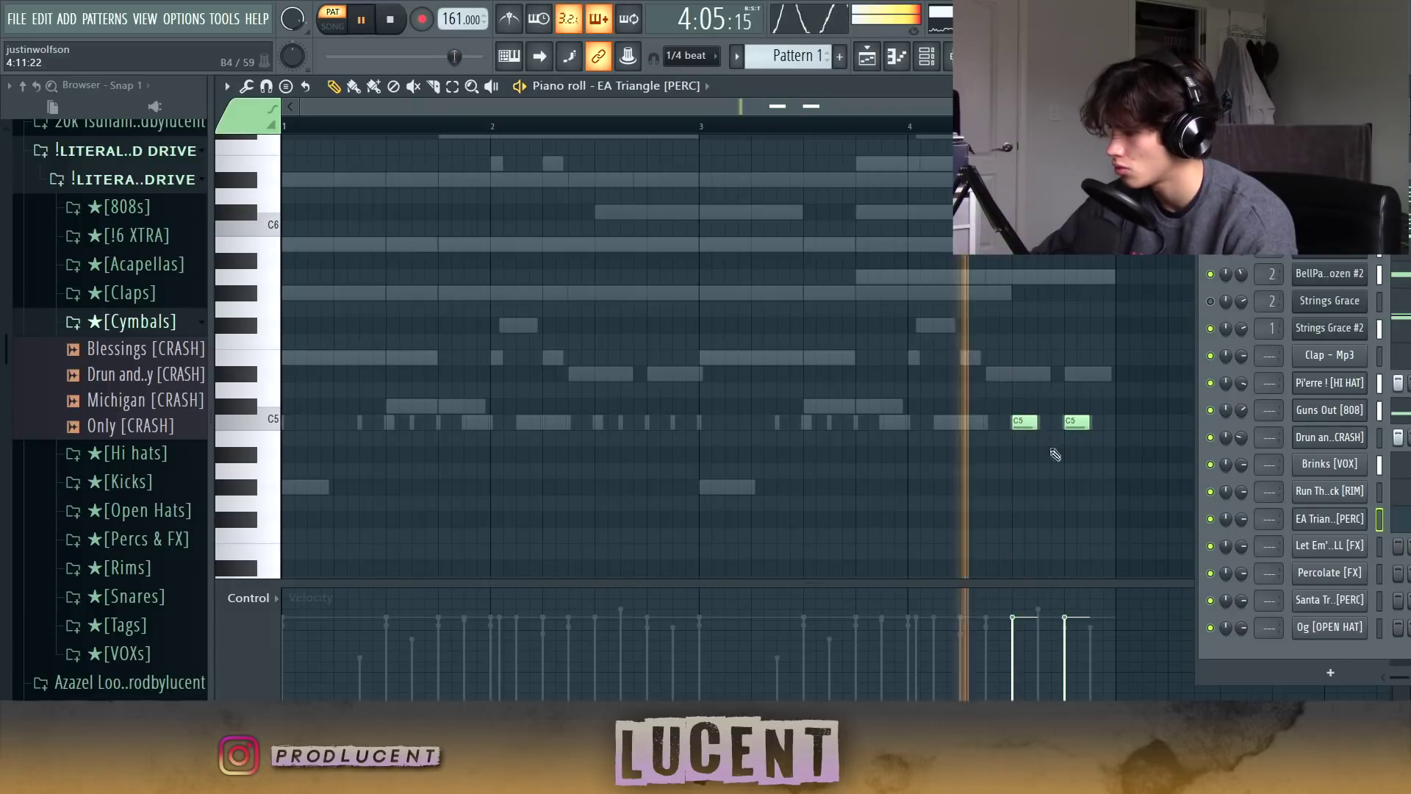
left_click(1065, 676)
left_click_drag(1070, 679, 1066, 690)
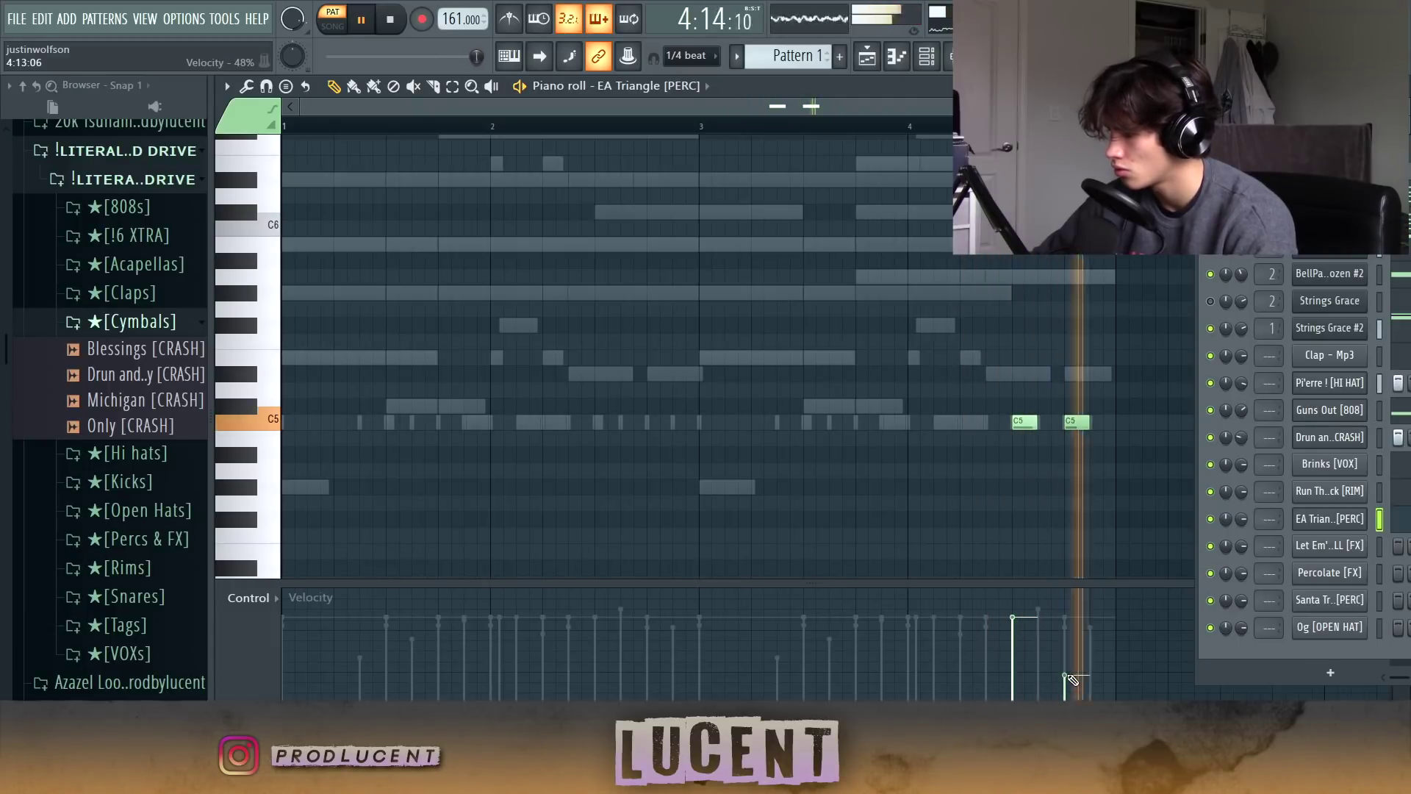
Step: Place a Let Em' In ROLL [FX] hit at C5 on beat 3 of bar 1, lower its velocity slightly and listen to it
right_click(1321, 552)
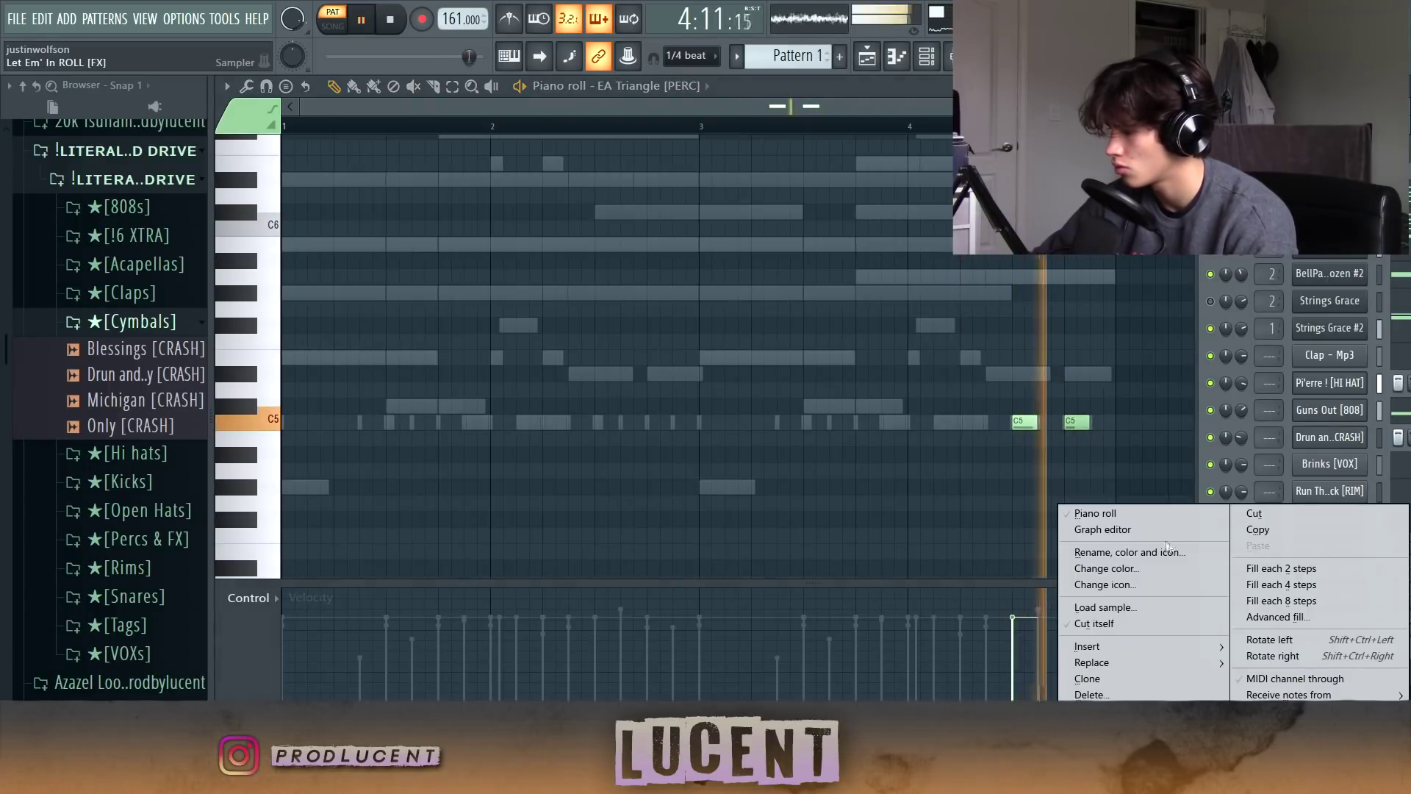
left_click(1081, 510)
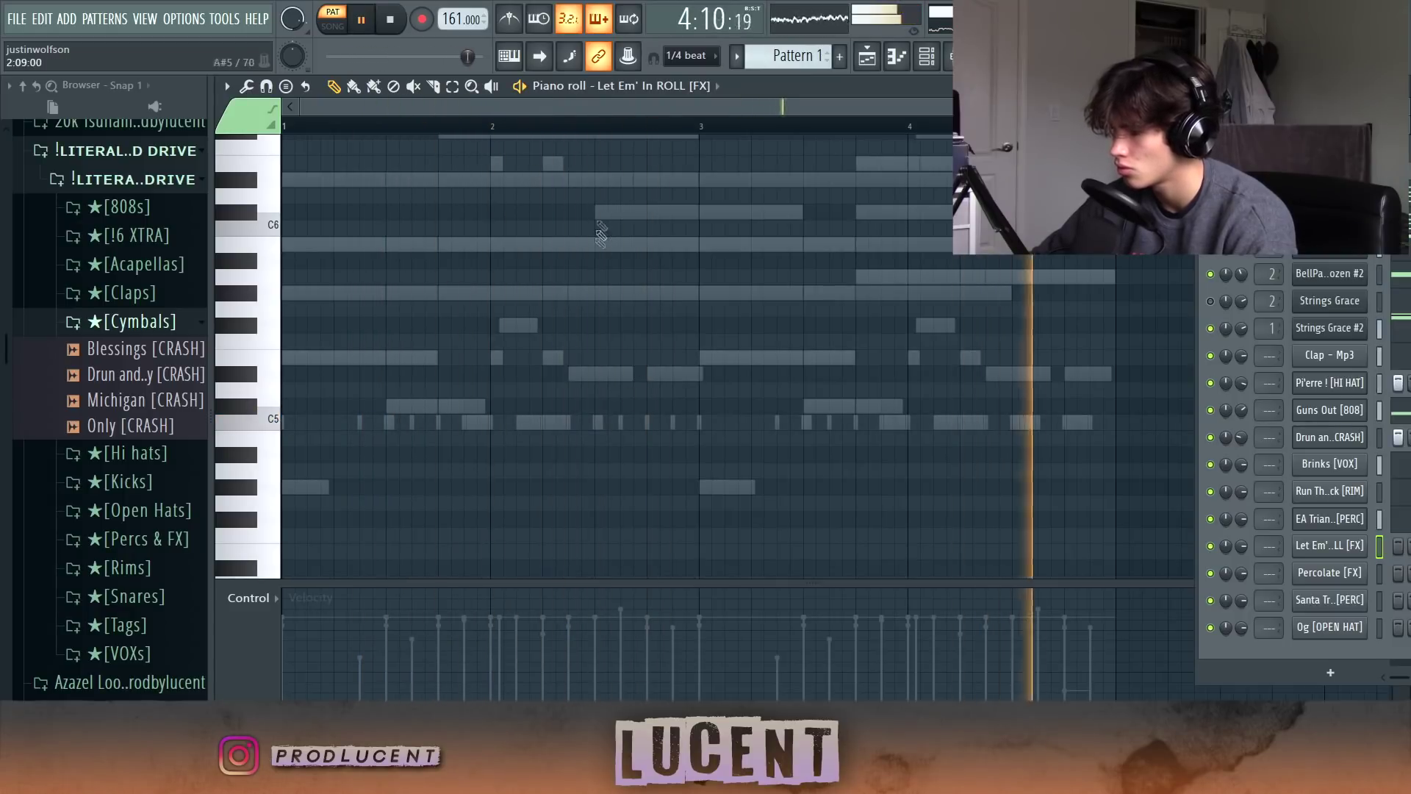
left_click(401, 420)
key("space")
key("space")
left_click(403, 637)
key("space")
key("space")
key("space")
key("space")
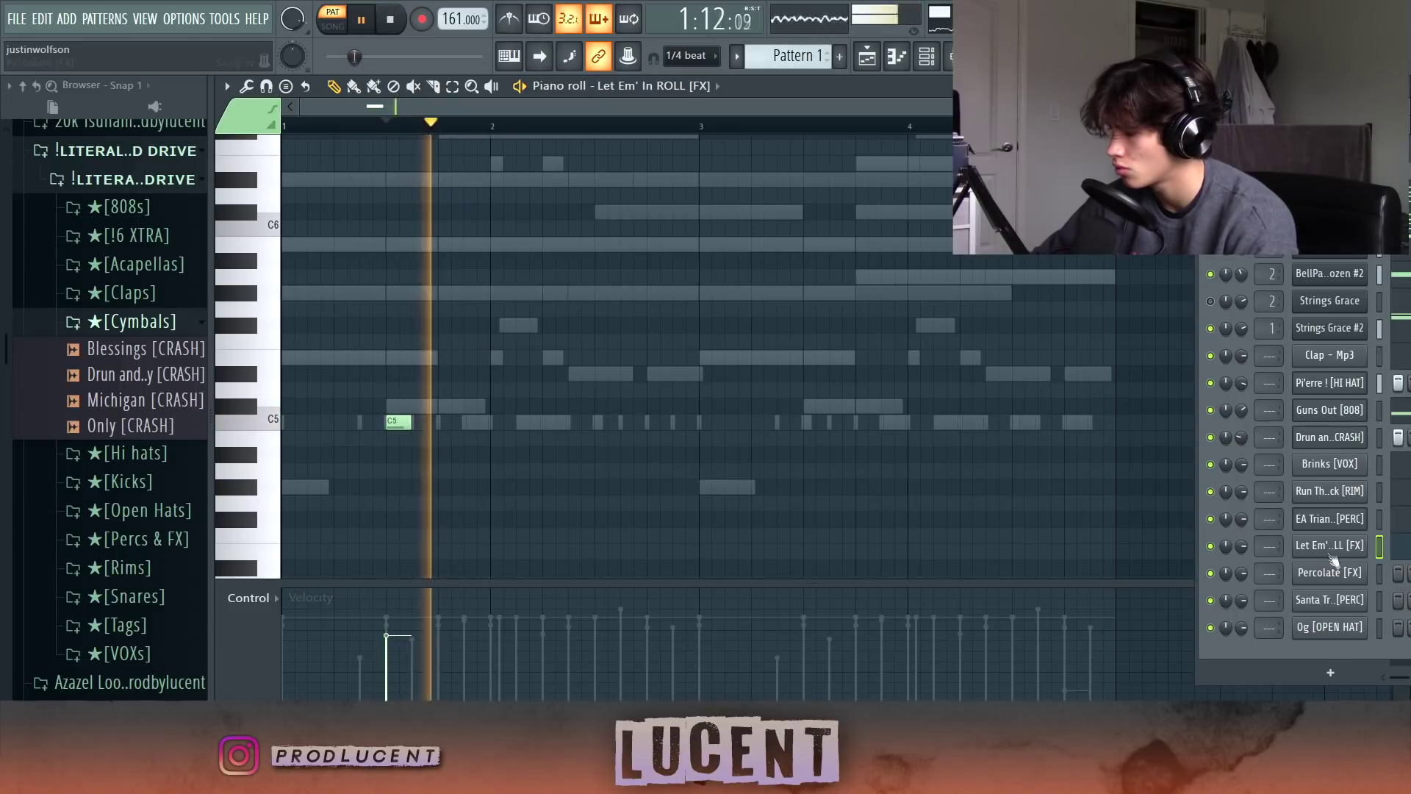
Step: Review the Let Em' In ROLL [FX] sampler settings while playing the pattern
left_click(1333, 548)
left_click(536, 540)
key("space")
key("space")
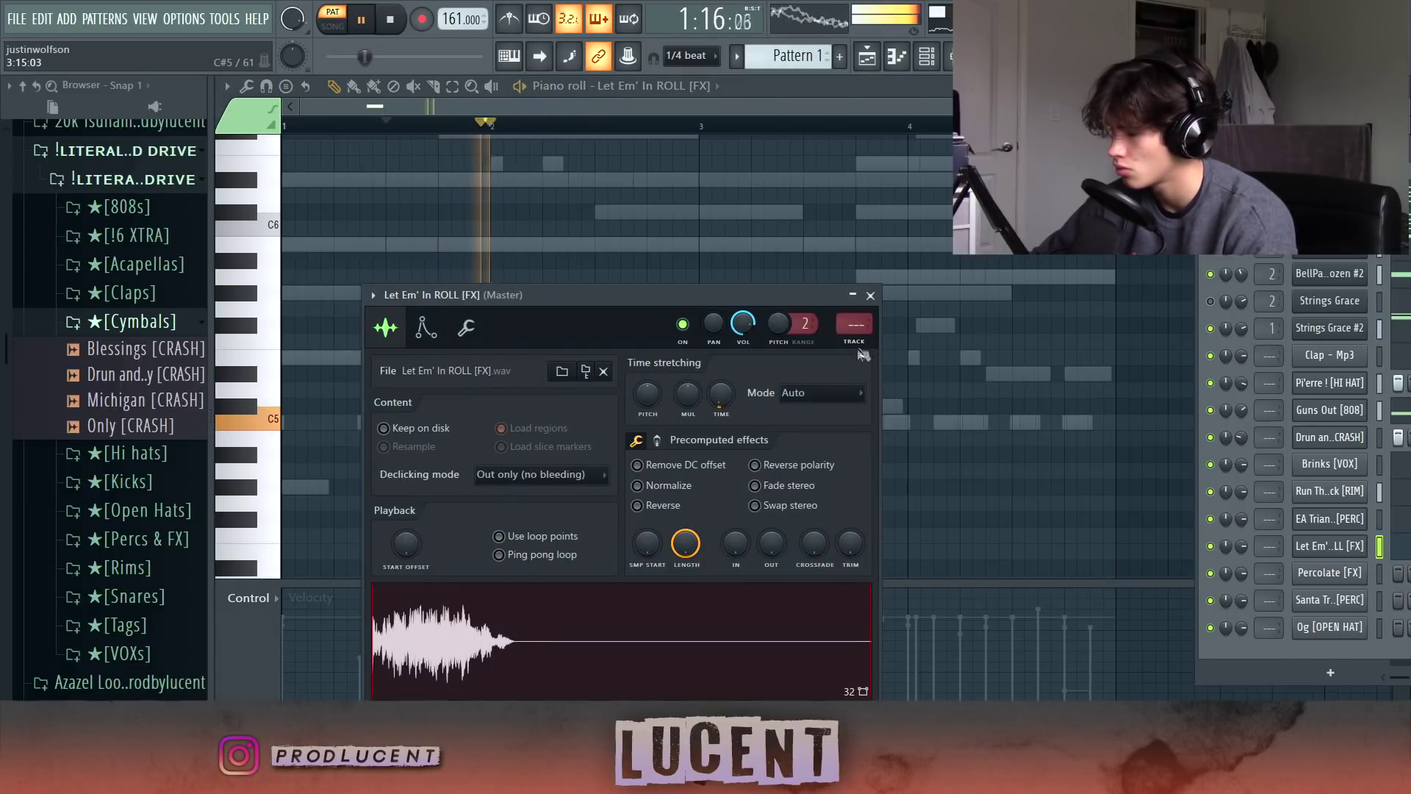
left_click(870, 294)
key("space")
key("space")
Step: Replace the Let Em' In ROLL [FX] hit in bar 1 with a C5 hit at the start of bar 3
right_click(398, 421)
left_click(589, 422)
right_click(594, 422)
left_click(706, 422)
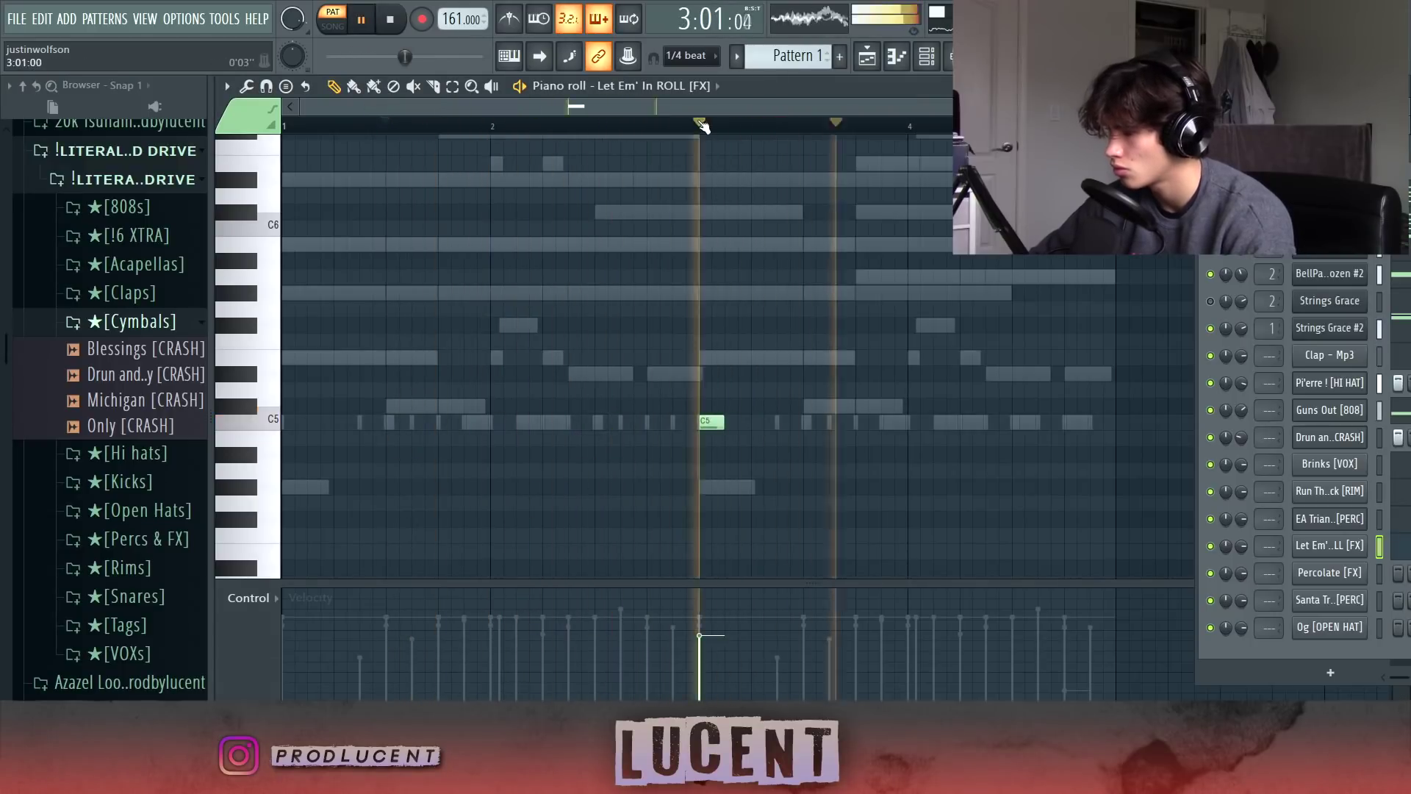
Step: Add a quick fade-out to the Let Em' In ROLL [FX] sample and check it during playback from bar 3
left_click(1330, 547)
key("space")
key("space")
left_click_drag(772, 546, 771, 511)
key("space")
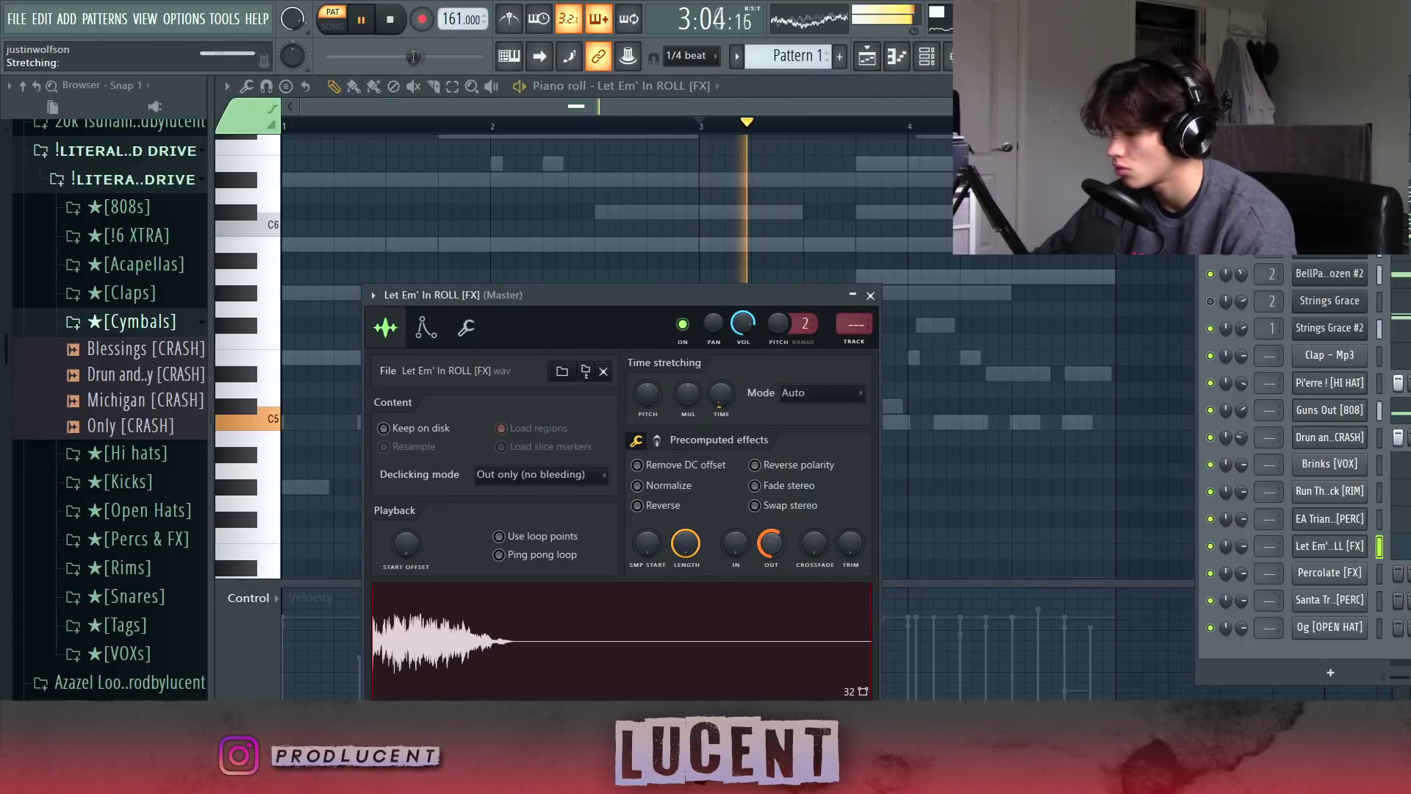
key("space")
key("space")
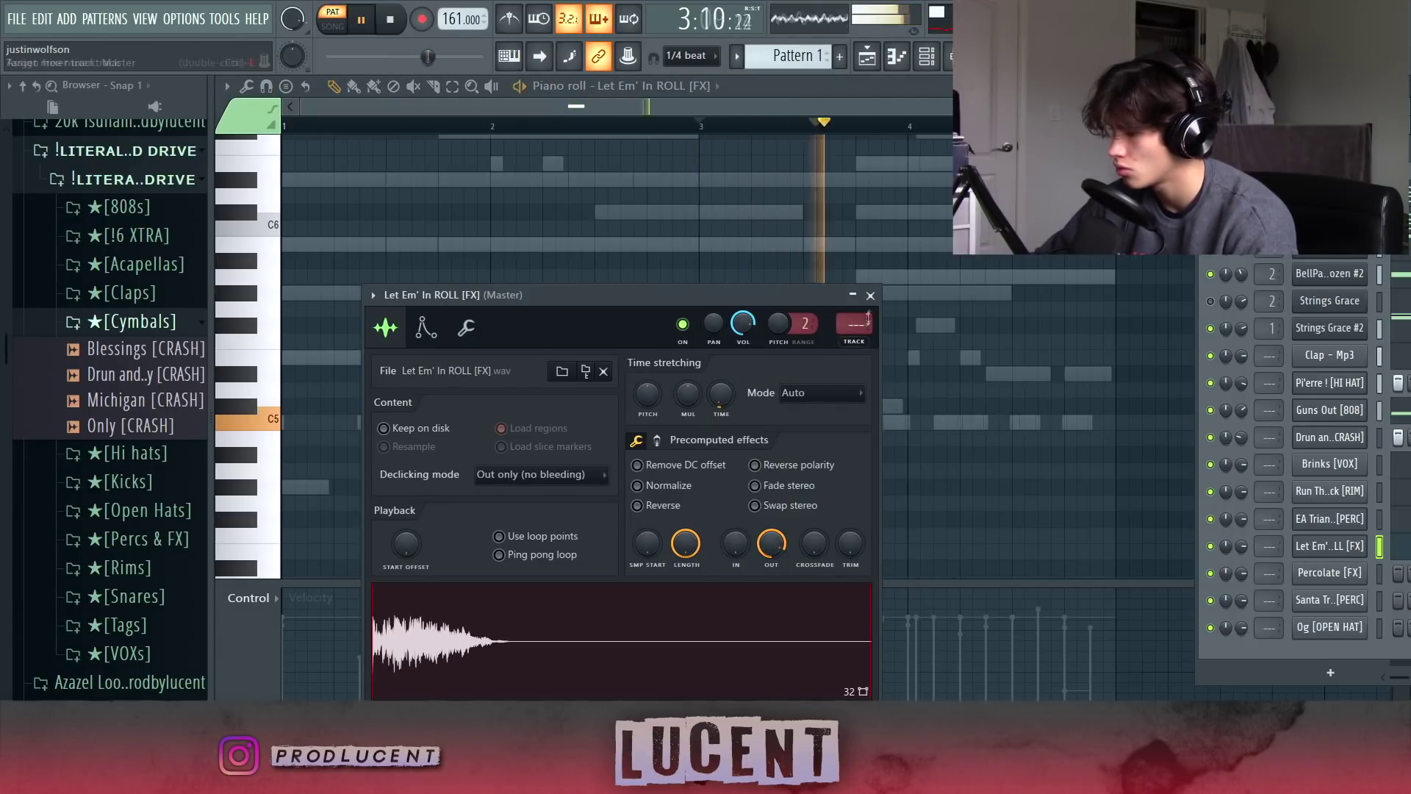
left_click(870, 295)
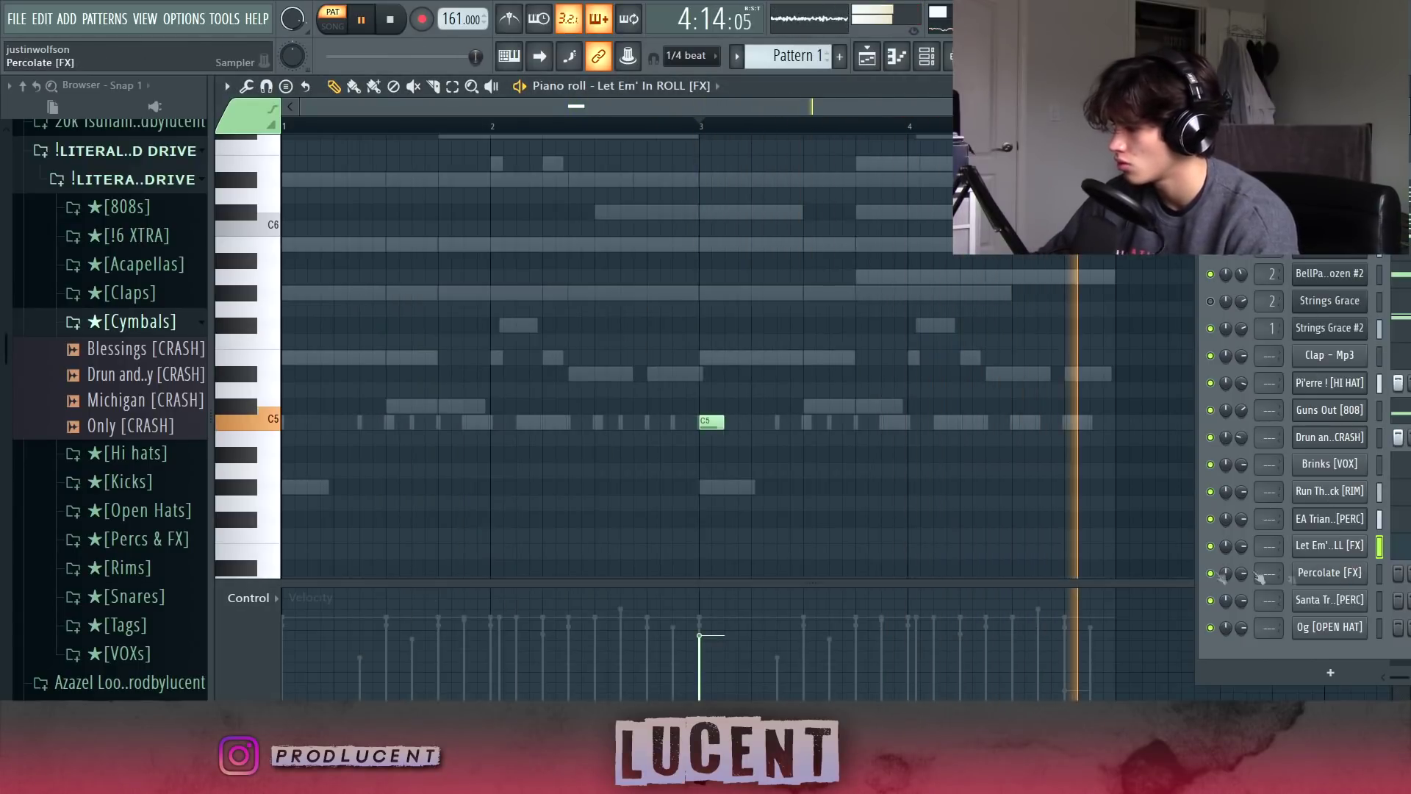
Step: Place Santa Triangle - 1 [PERC] hits at C5 on beat 2 of bars 1 and 3 and lower the channel's volume
left_click(1317, 576)
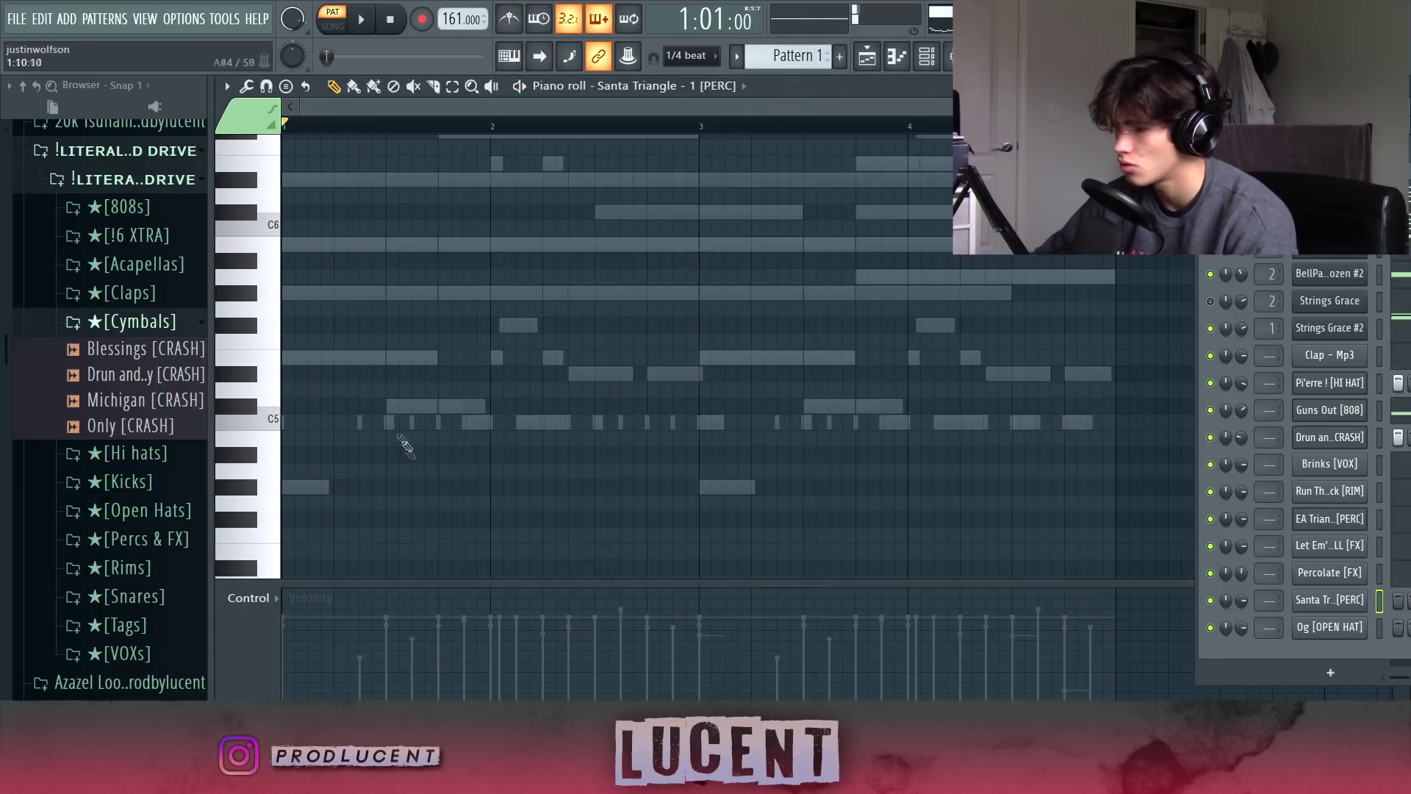
left_click(343, 422)
key("space")
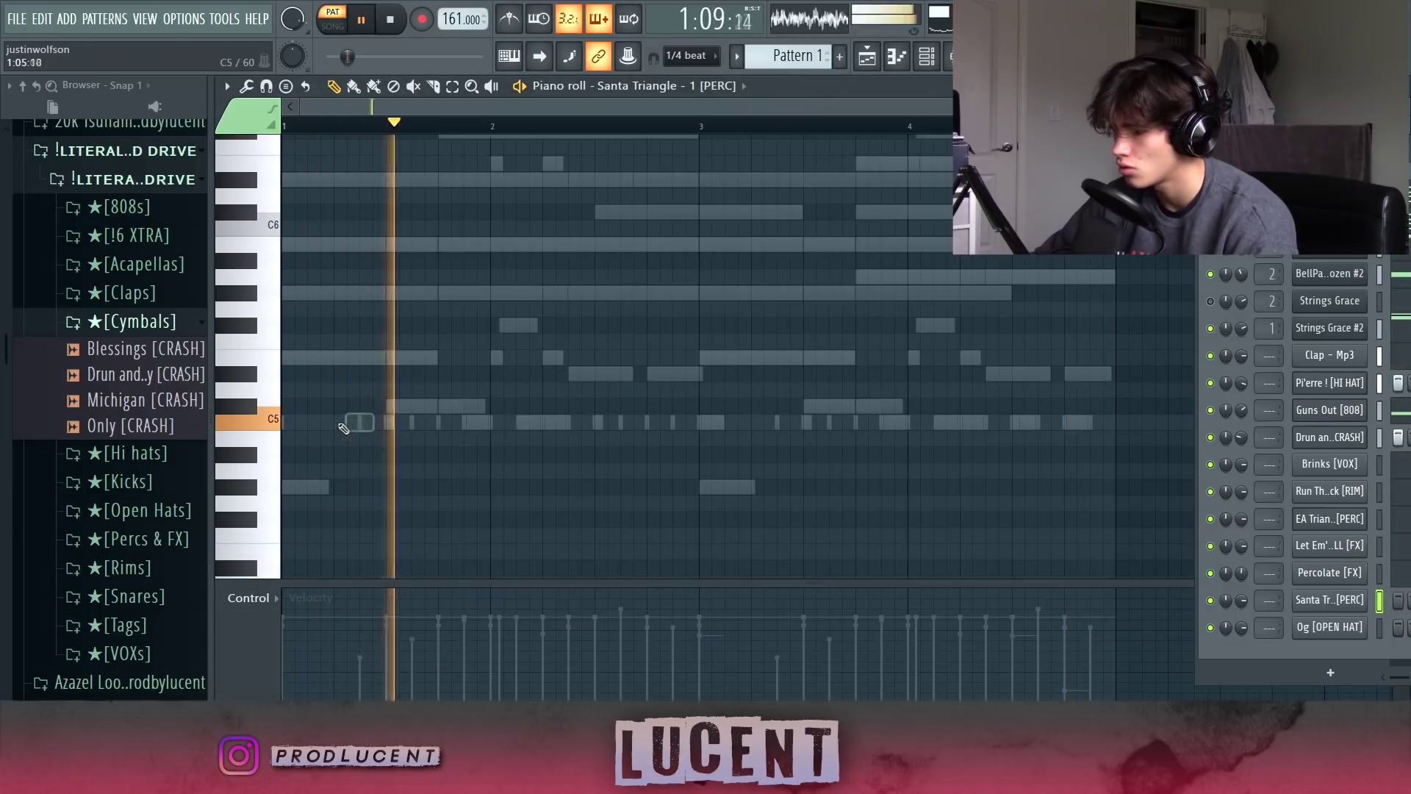
key("space")
key("space")
key("space")
left_click_drag(1241, 601, 1241, 628)
key("space")
left_click(758, 422)
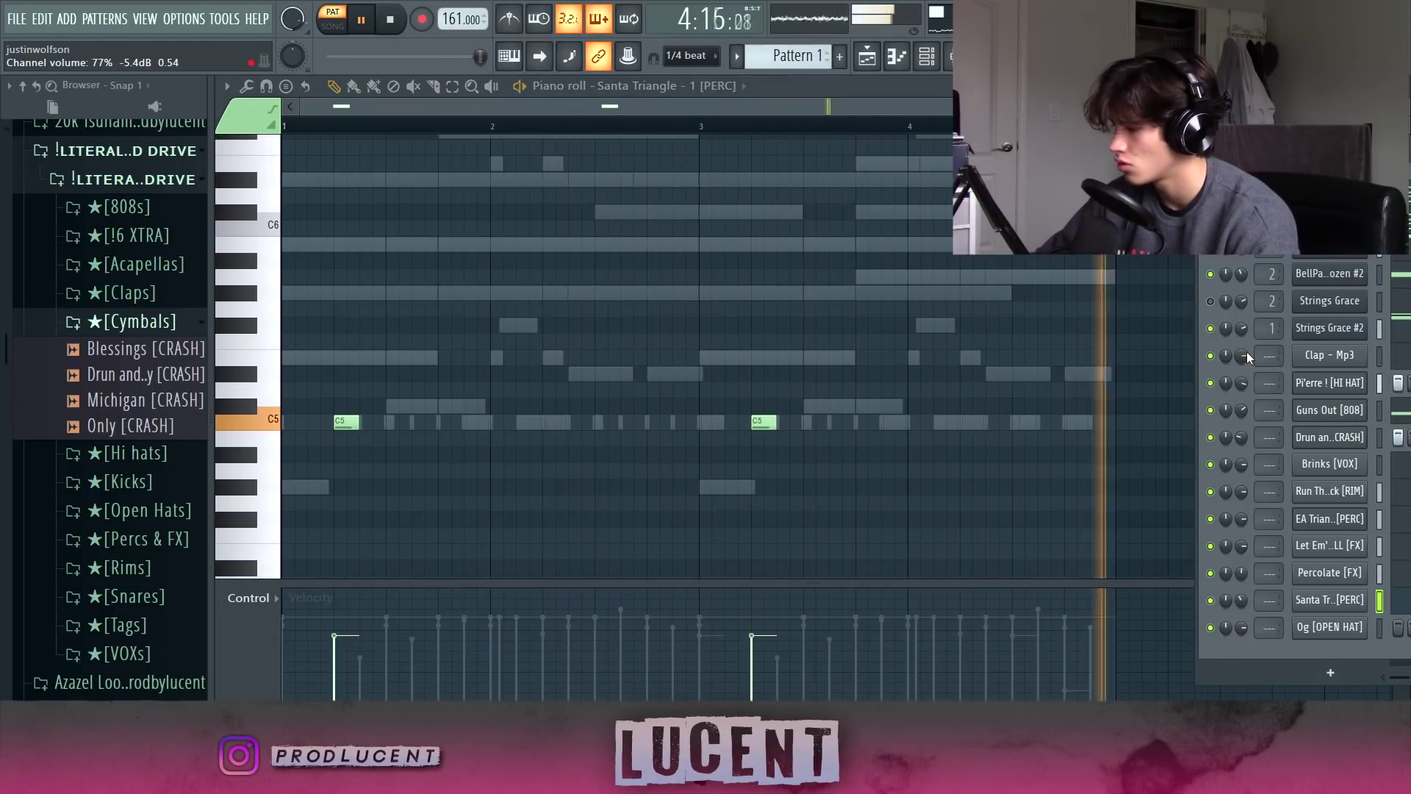
Step: Shape the Og [OPEN HAT] sample with its quick fade-out and length settings
left_click(1330, 627)
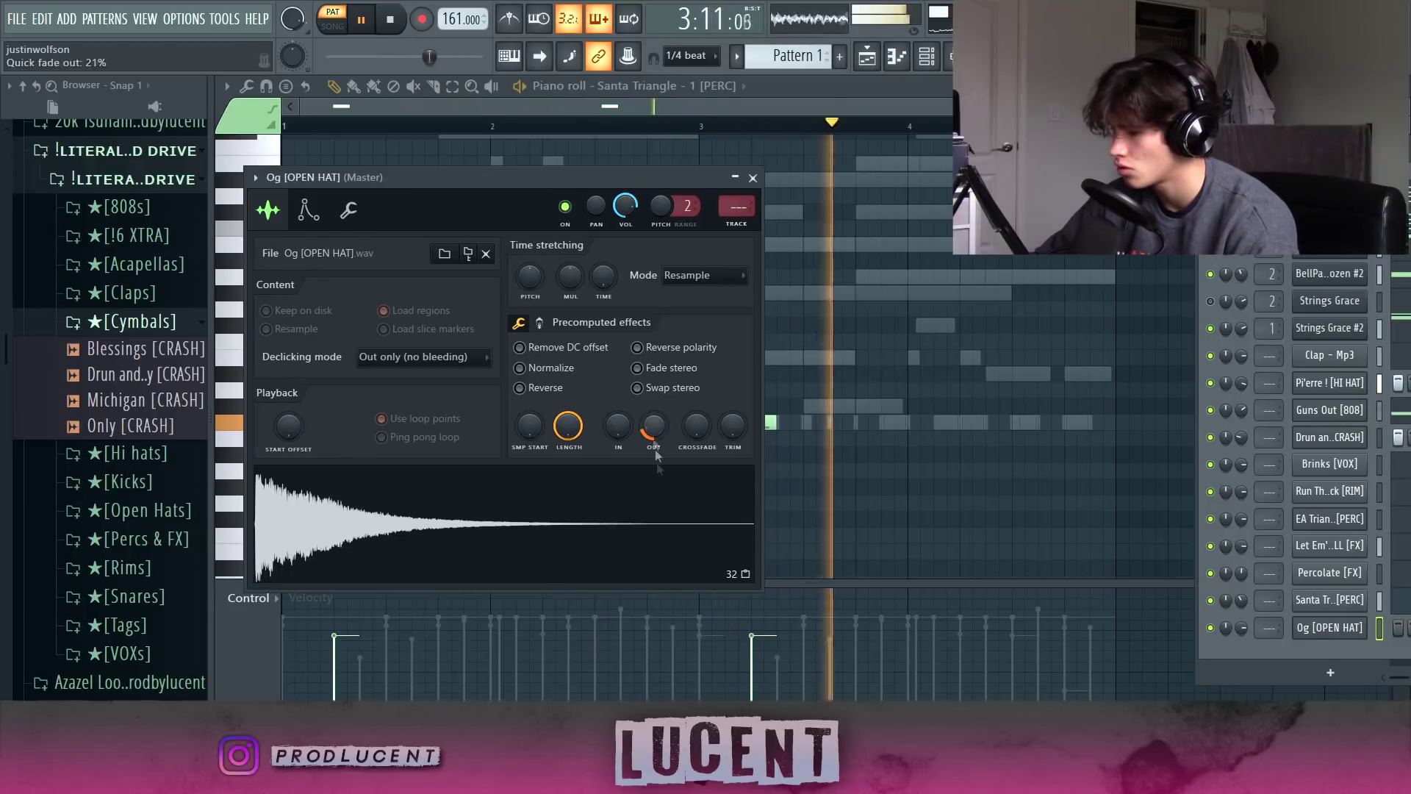
left_click_drag(654, 424, 654, 415)
left_click_drag(568, 426, 645, 424)
Step: Place Og [OPEN HAT] hits at C5 on beats 2 and 4 of every bar and lower the channel's volume
key("F7")
key("ctrl+a")
key("space")
key("space")
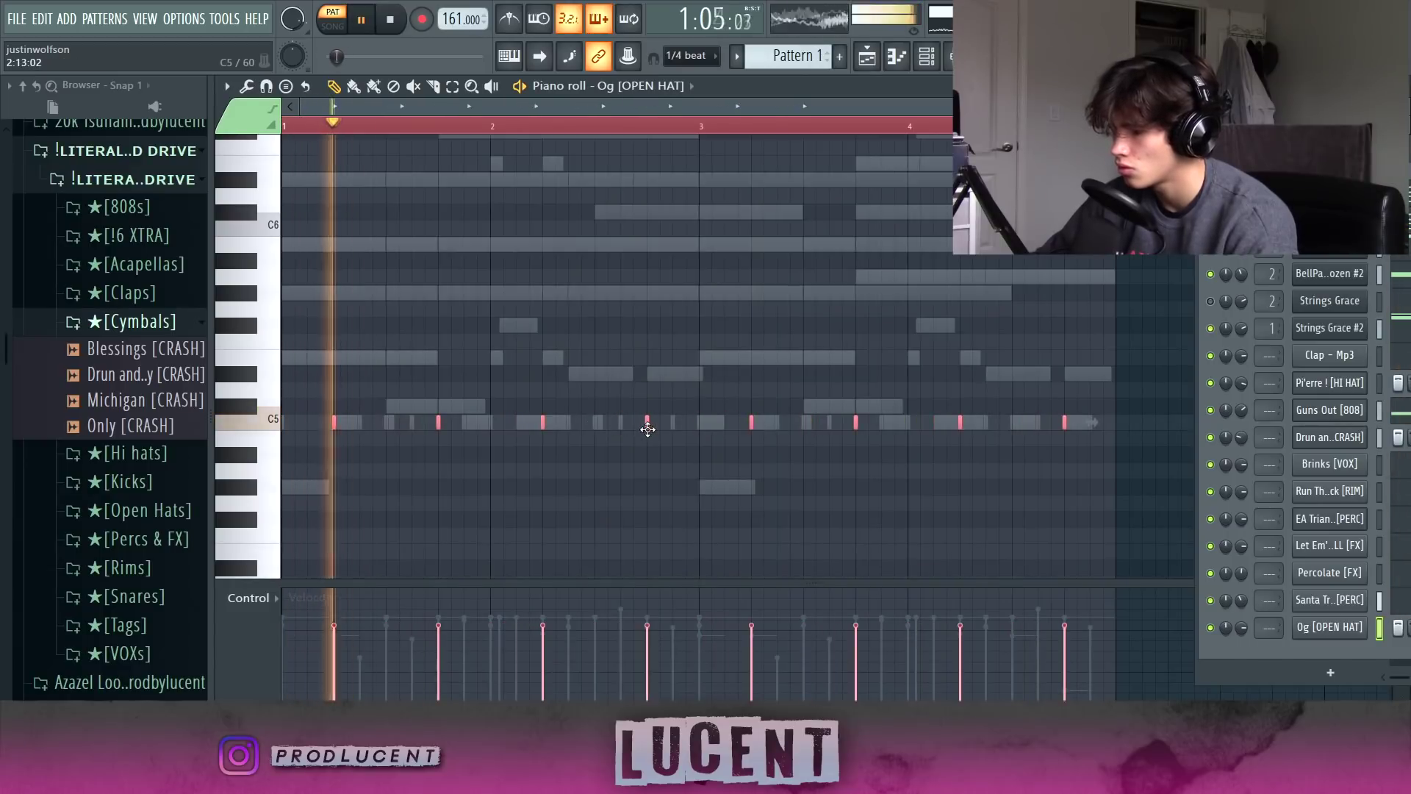
left_click(658, 147, "ctrl")
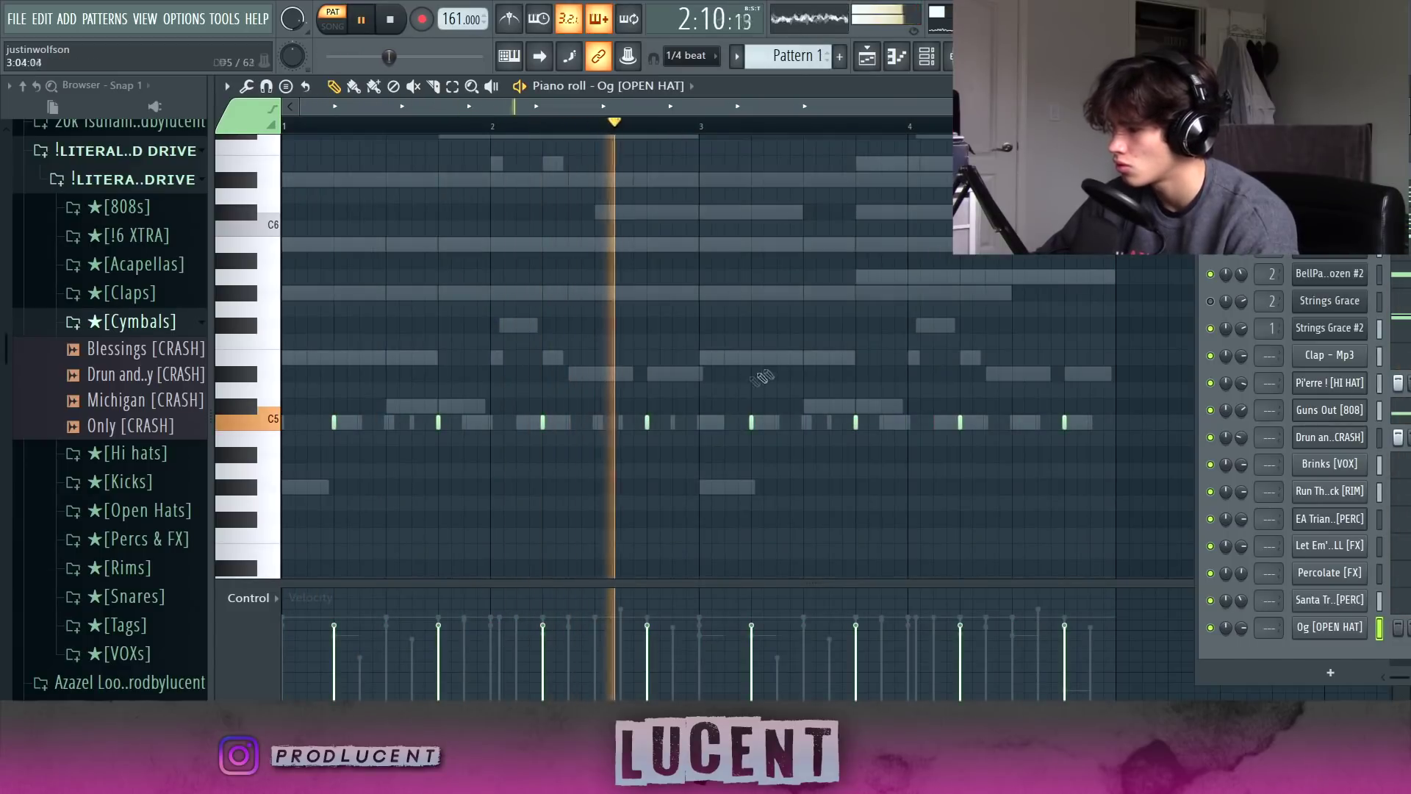
left_click_drag(1240, 627, 1246, 632)
Step: Replace the Guns Out [808] sample with Poles1469 [808] from the drum kit's 808s folder
scroll(1242, 629, "up", 3)
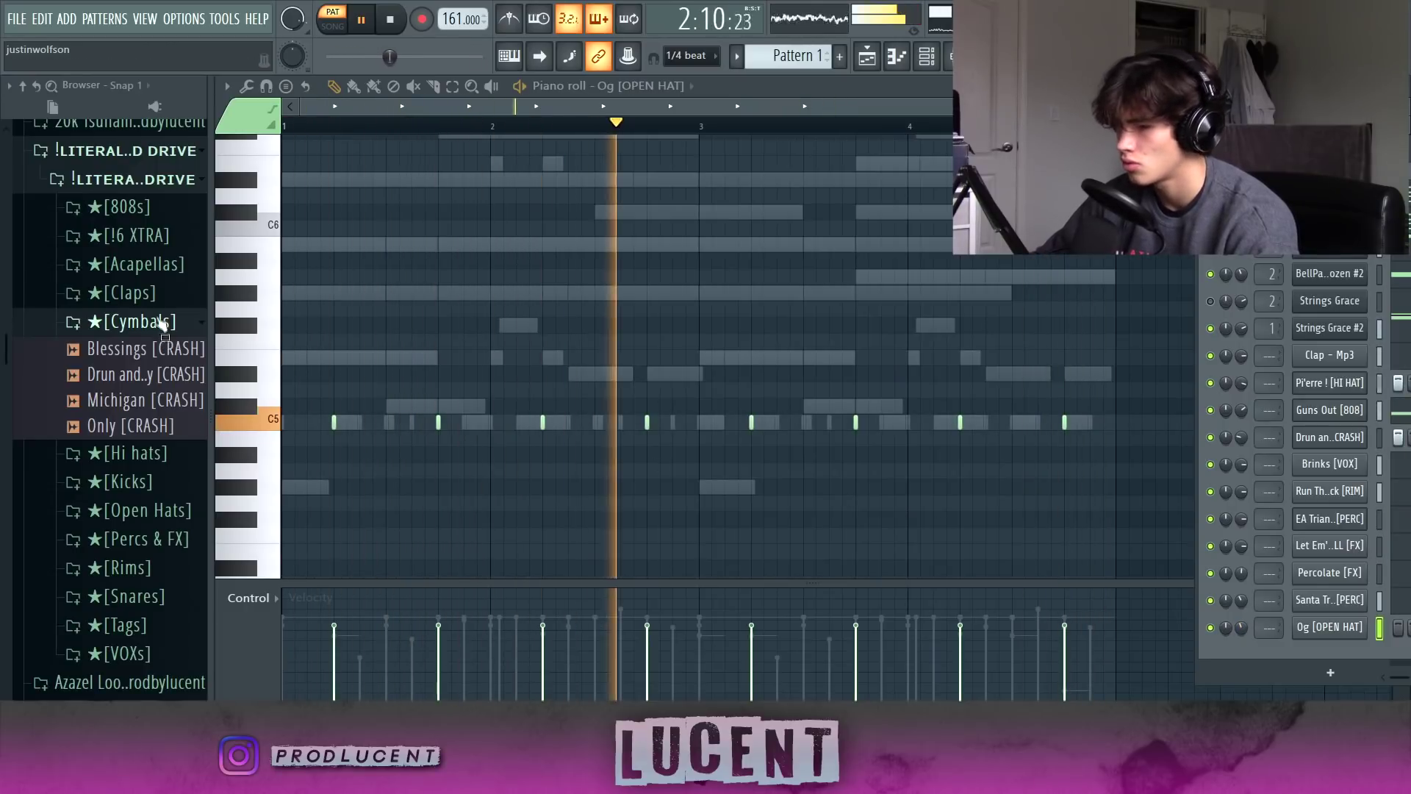
left_click(146, 321)
left_click(147, 207)
left_click(147, 161)
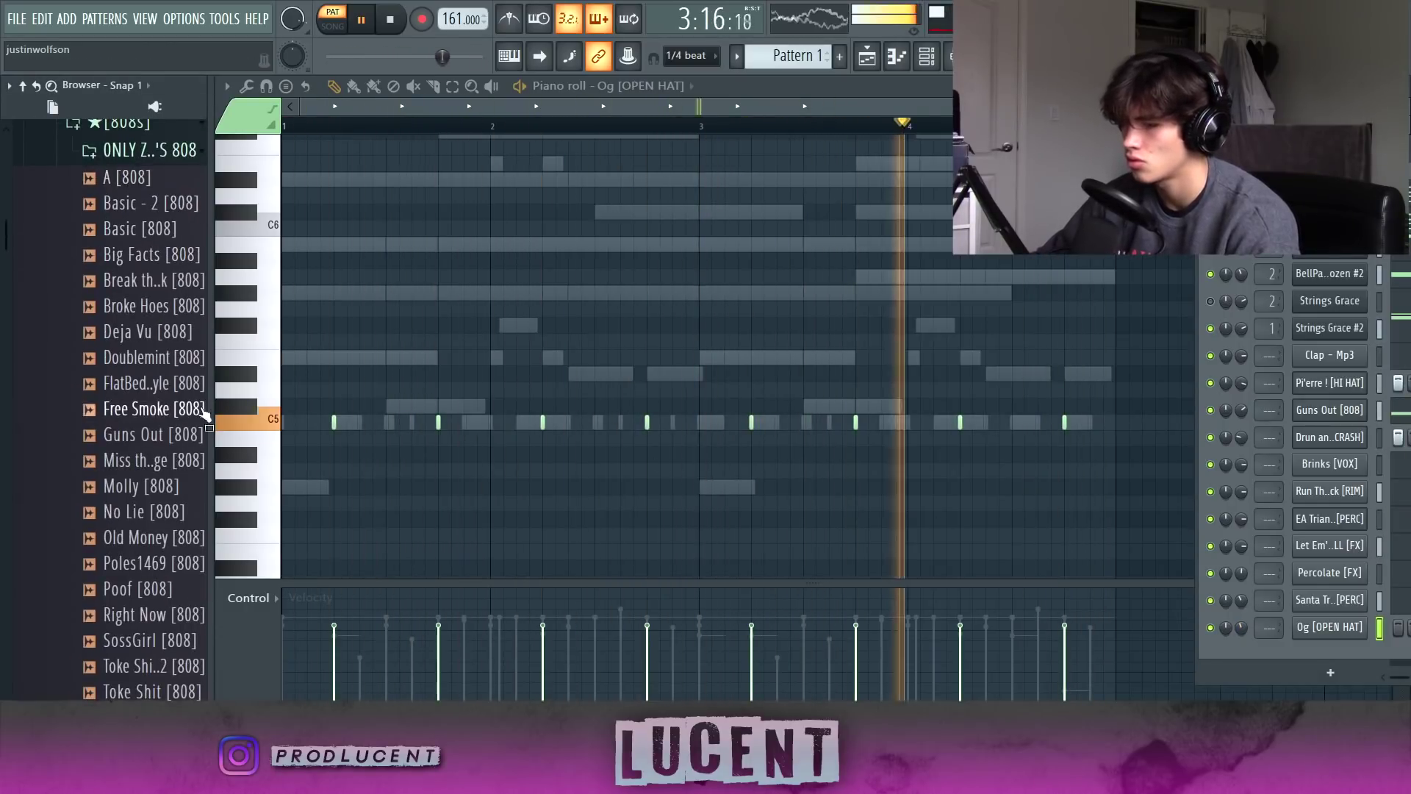
key("space")
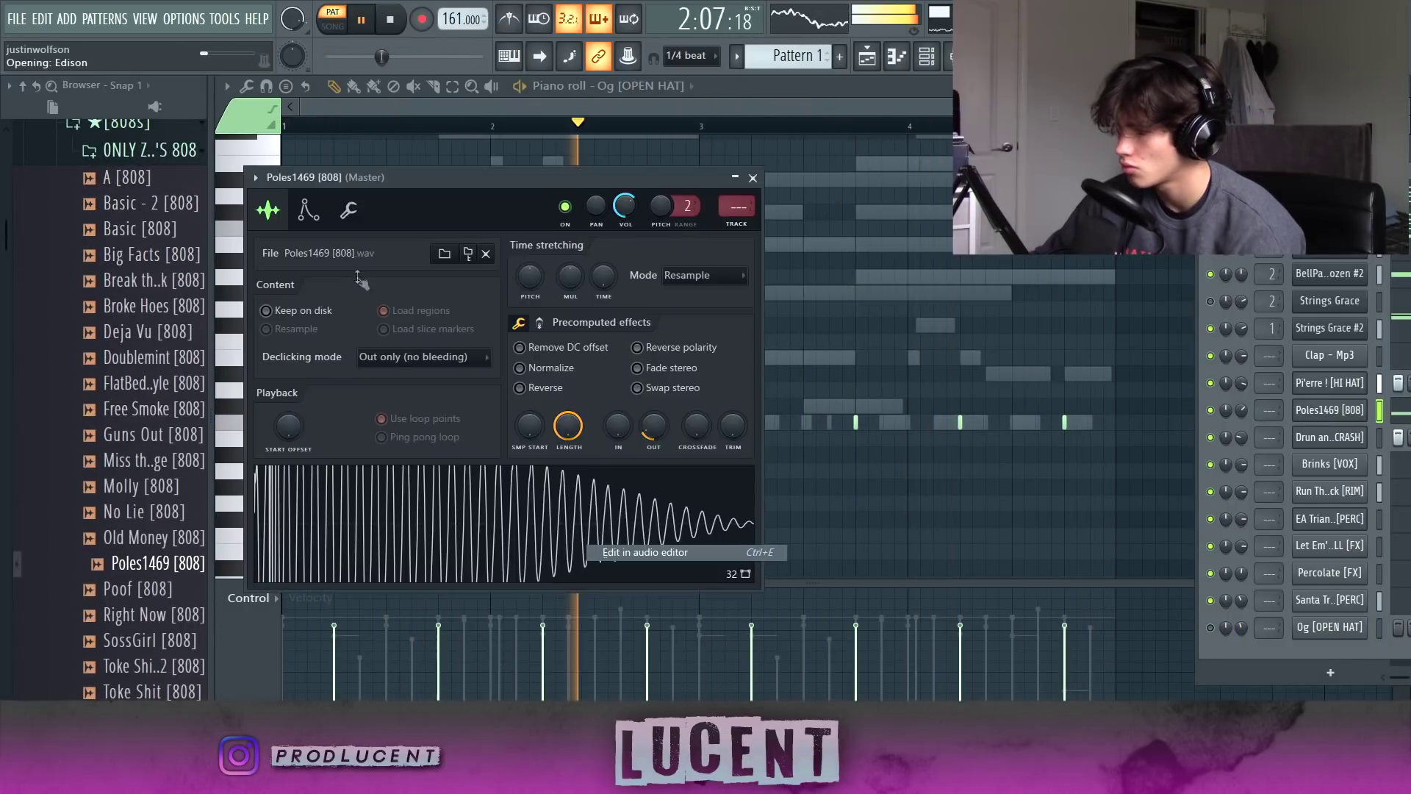
Step: Detect the pitch regions of Poles1469 [808] in Edison and check that channel's Cut itself setting
key("ctrl+e")
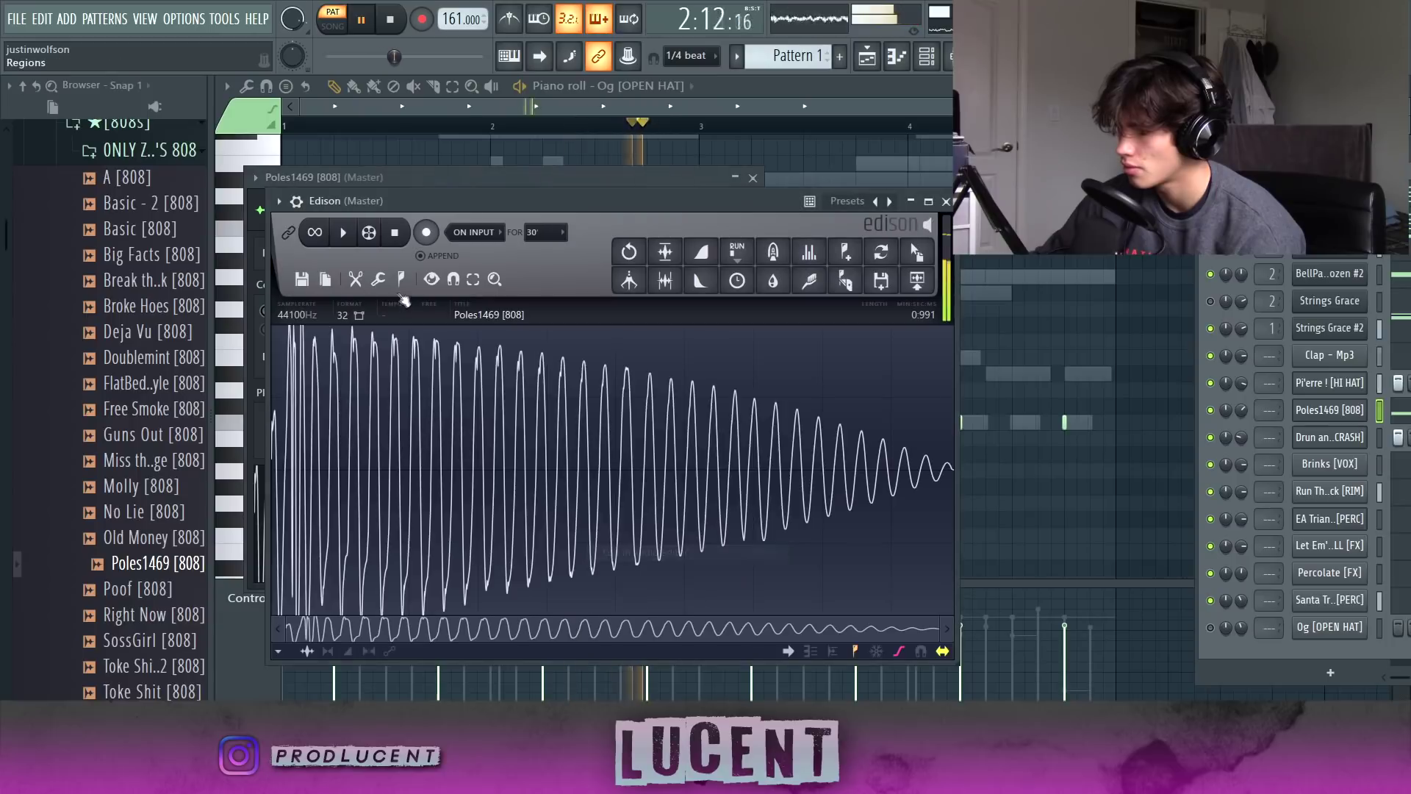
left_click(400, 278)
left_click(478, 521)
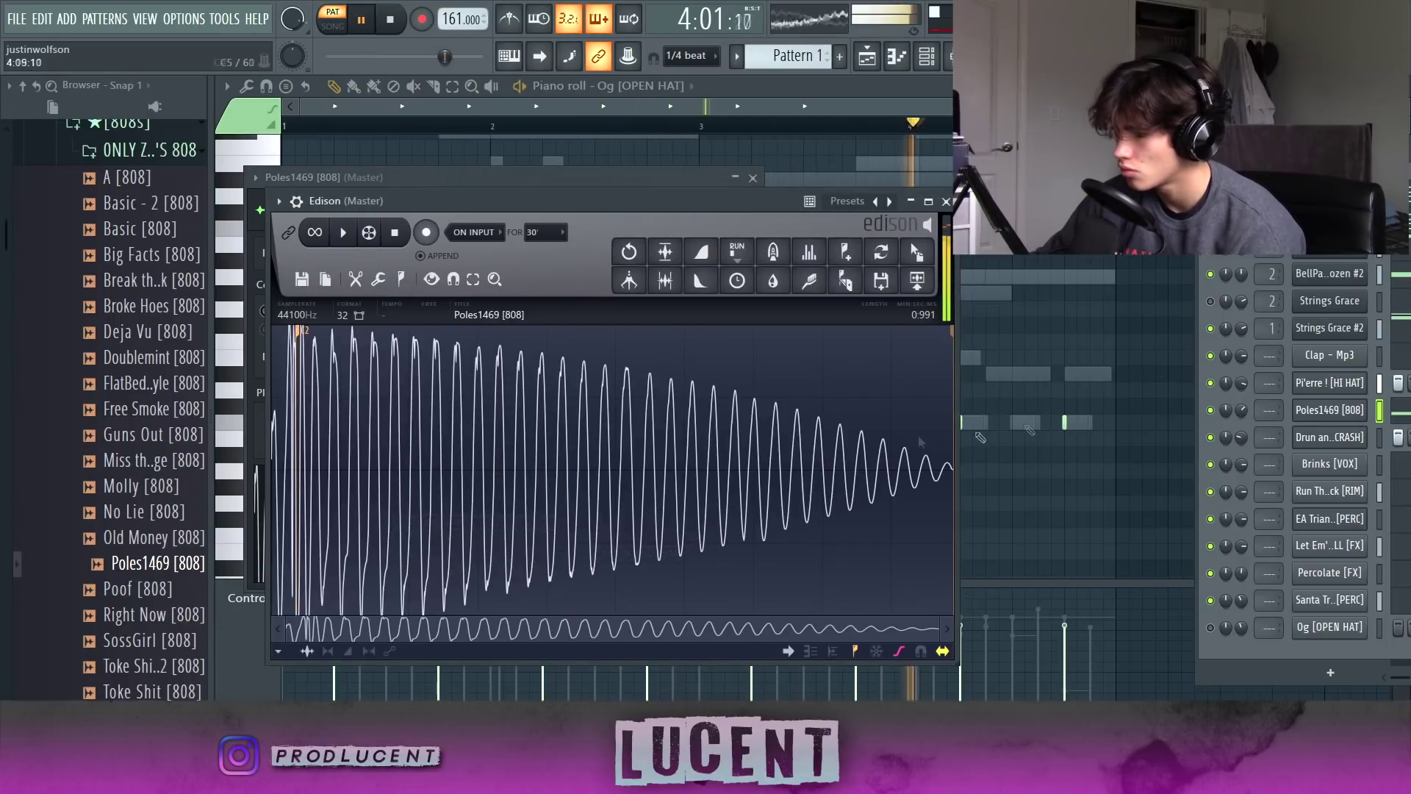
right_click(1329, 409)
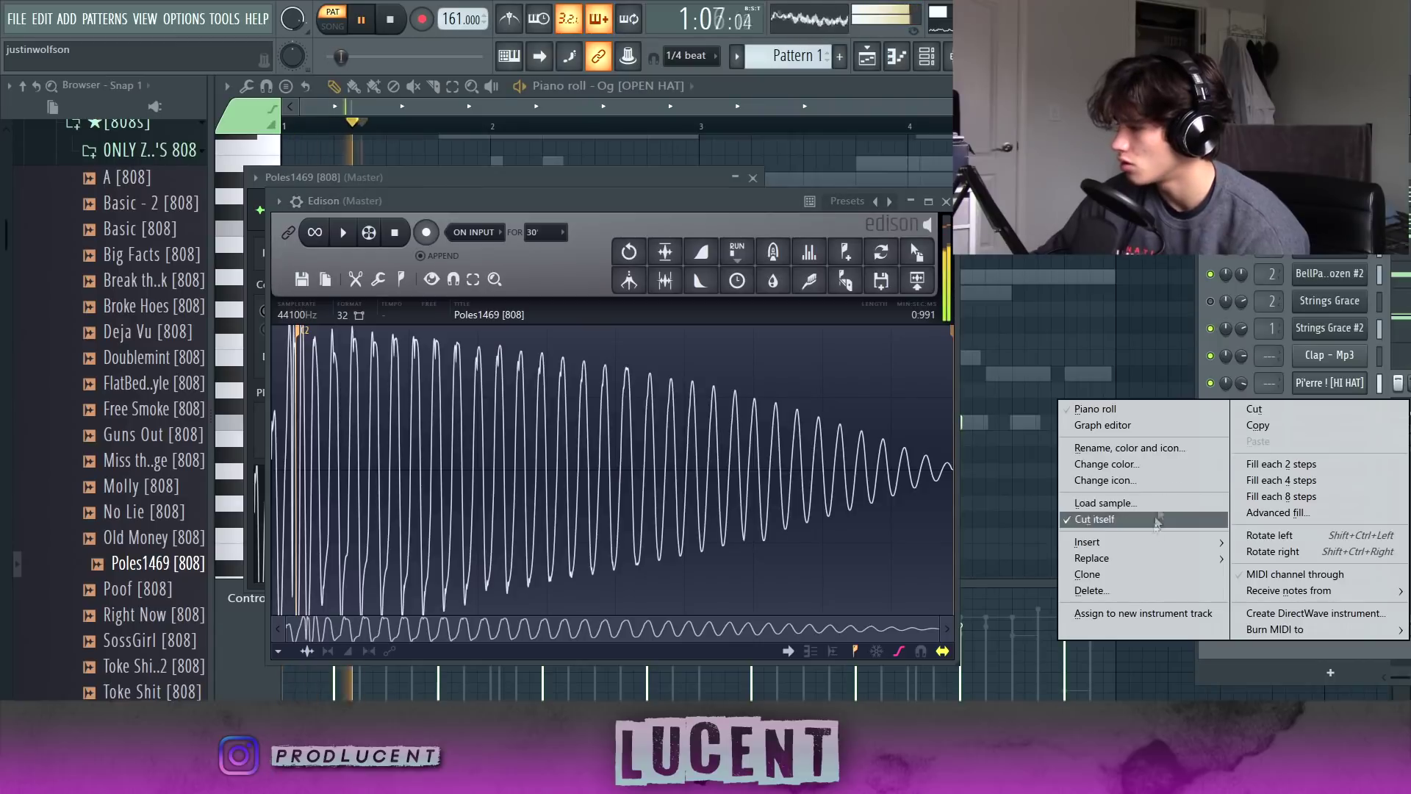
left_click(1169, 374)
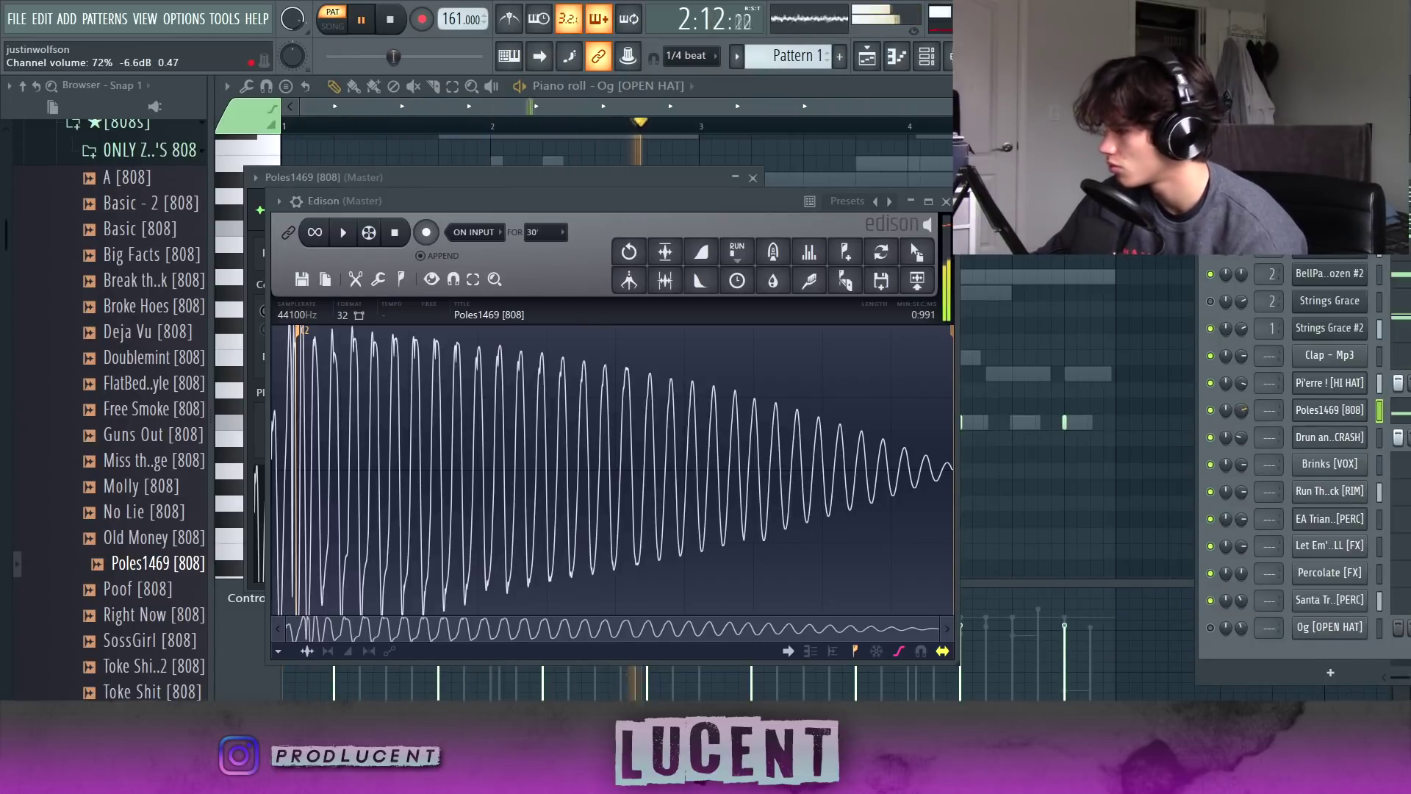
Step: Open the mixer and move the channel rack so its channels from Pad Choices downward are in view
key("F9")
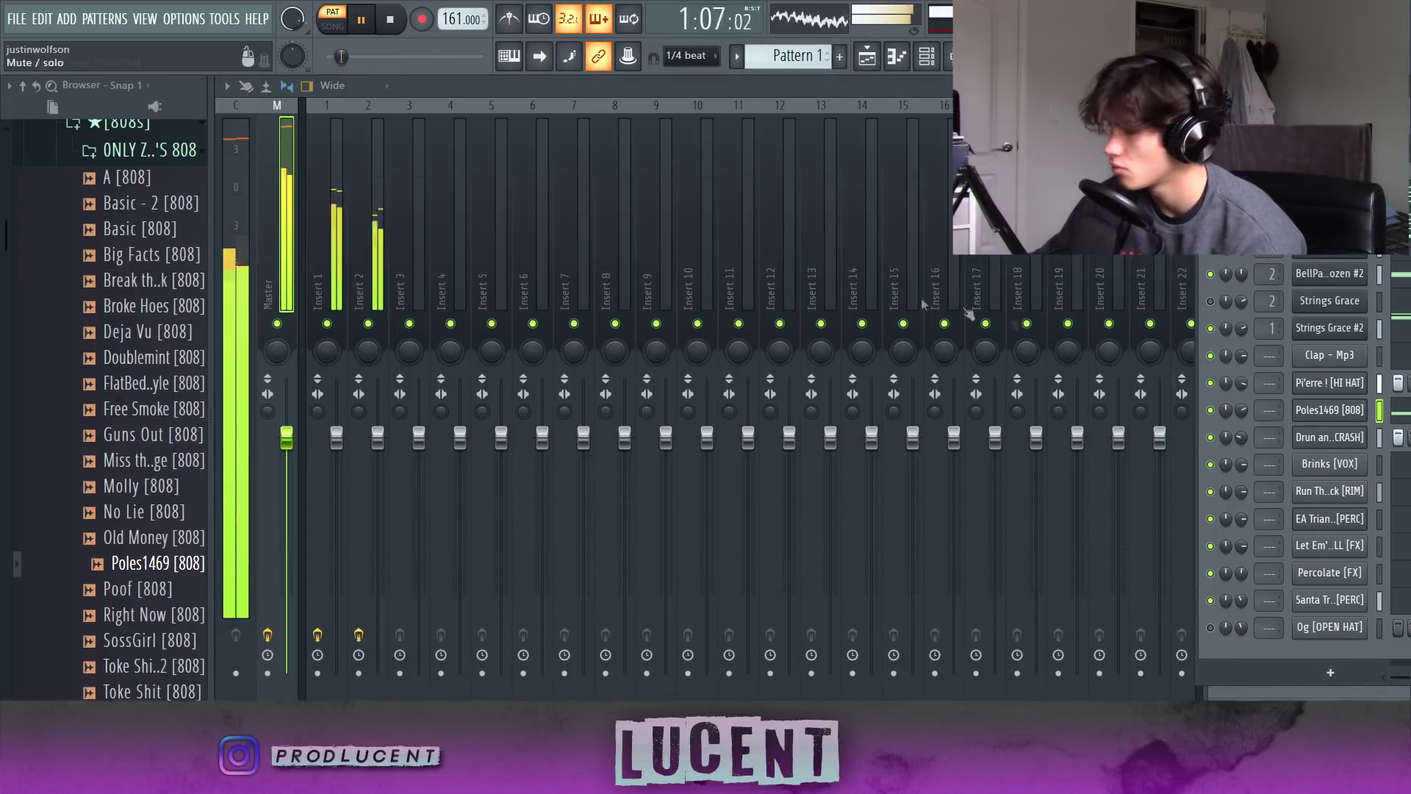
left_click_drag(1315, 157, 1304, 256)
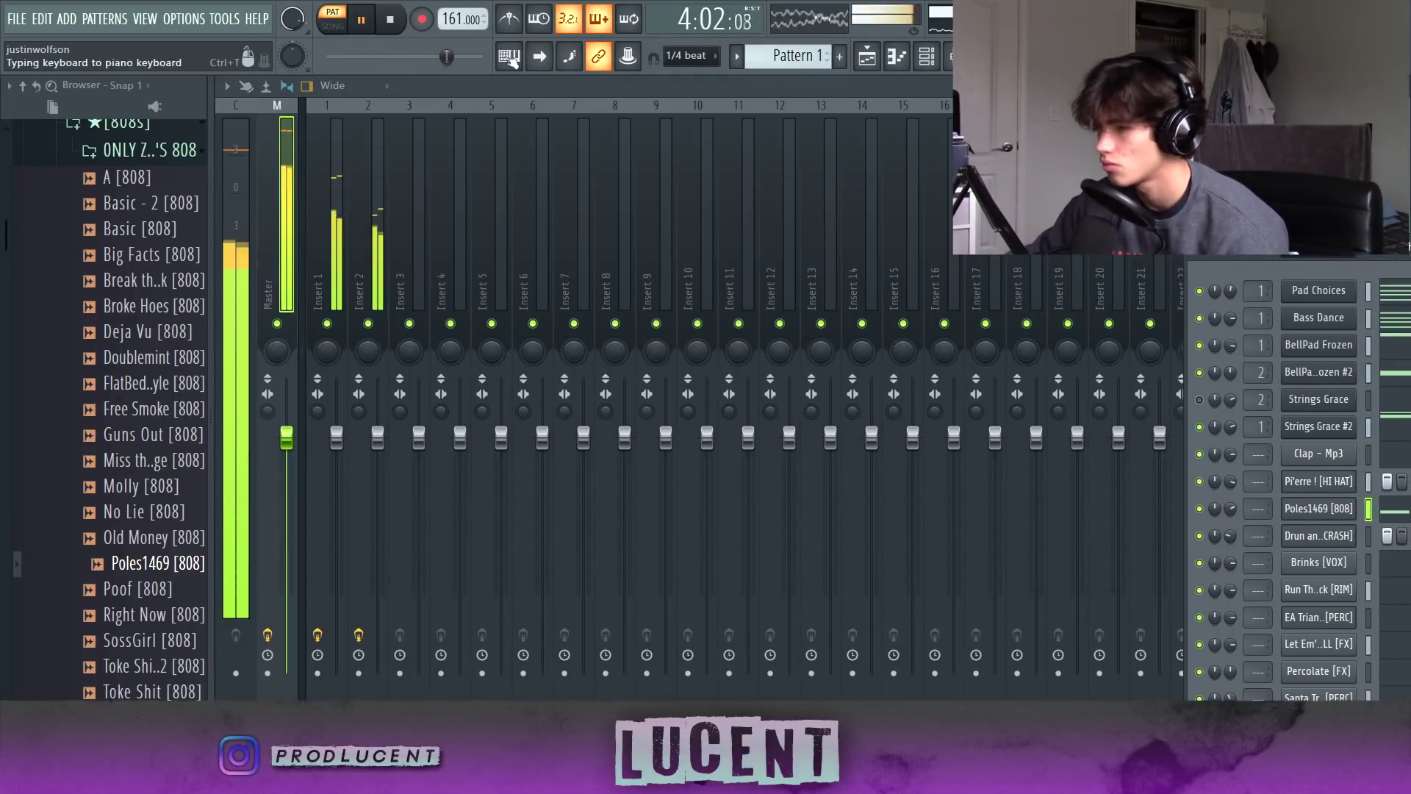